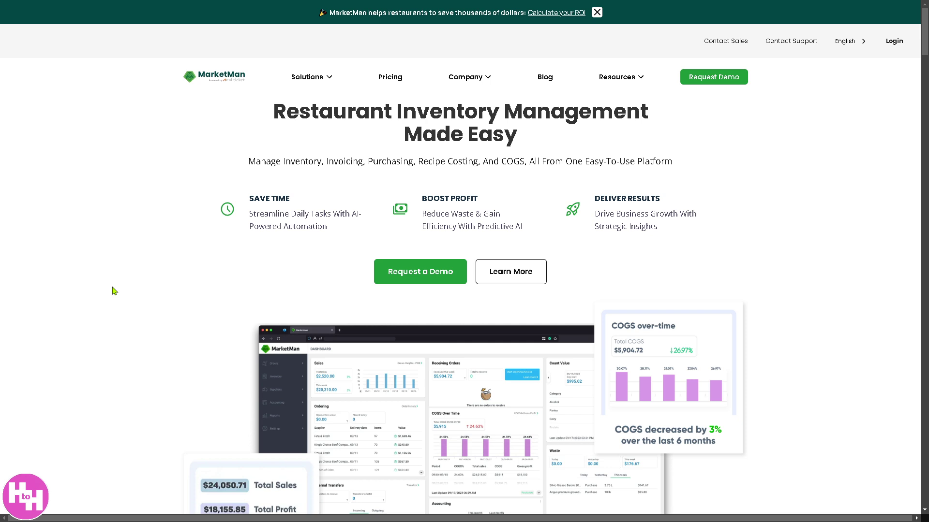
# Step: Toggle browser full-screen off and back on, dismiss the promo banner, and open the demo request page
pyautogui.press('F11')
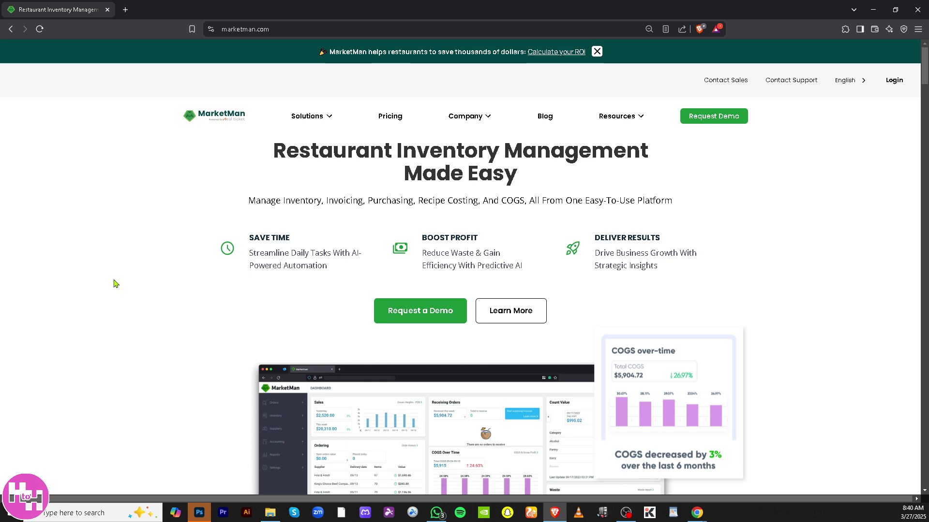
pyautogui.press('F11')
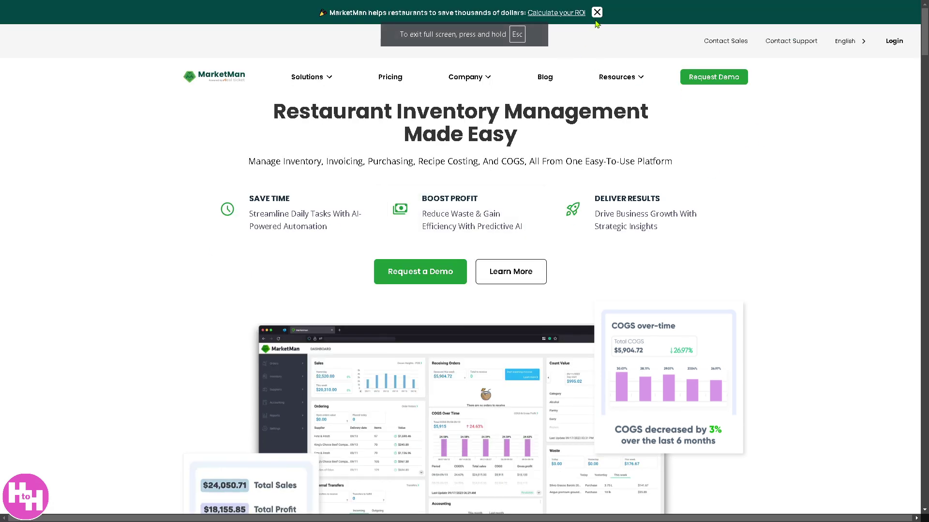
pyautogui.click(597, 13)
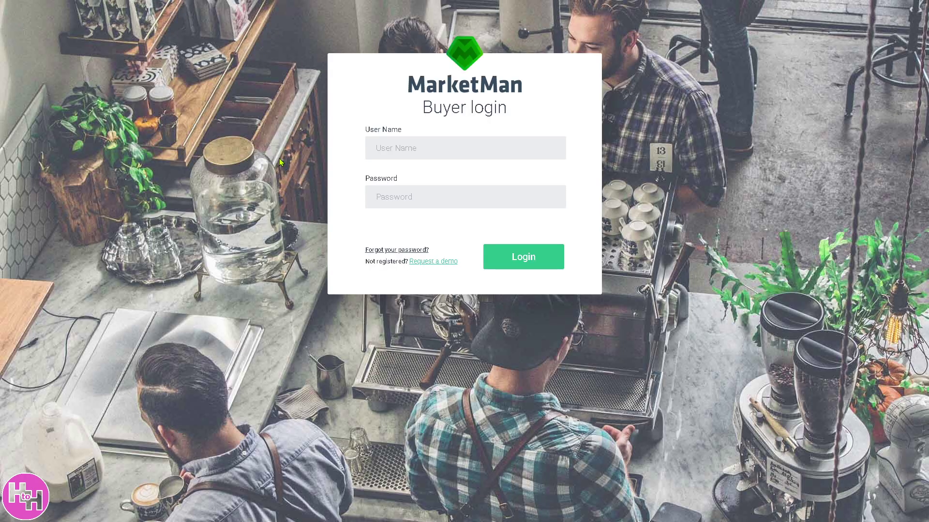
pyautogui.click(441, 262)
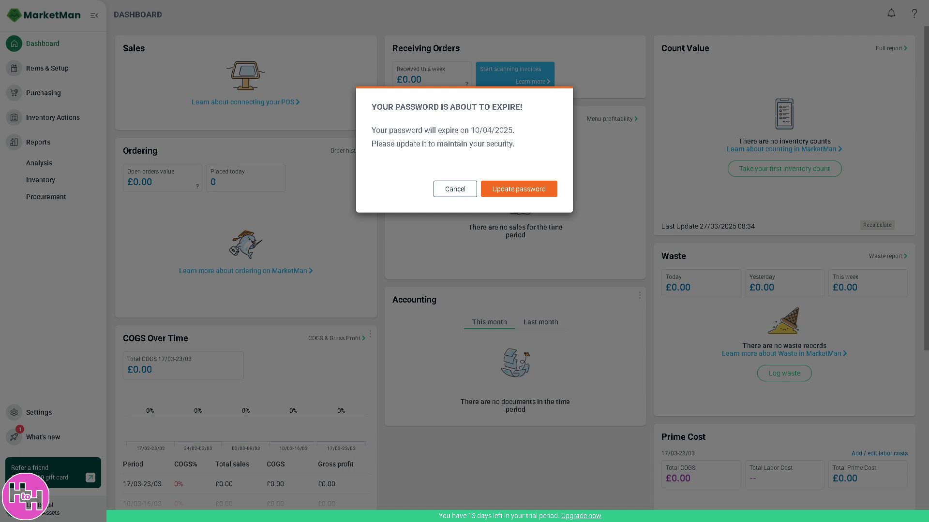
# Step: Cancel the password-expiry warning and scroll through the dashboard's empty £0.00 cards and back up
pyautogui.click(456, 190)
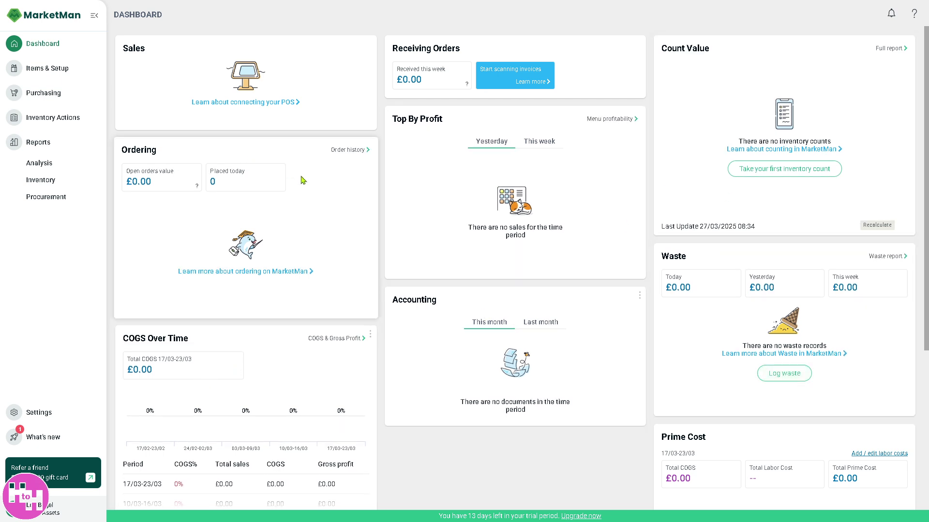
pyautogui.scroll(-1, 305, 269)
pyautogui.scroll(-2, 321, 269)
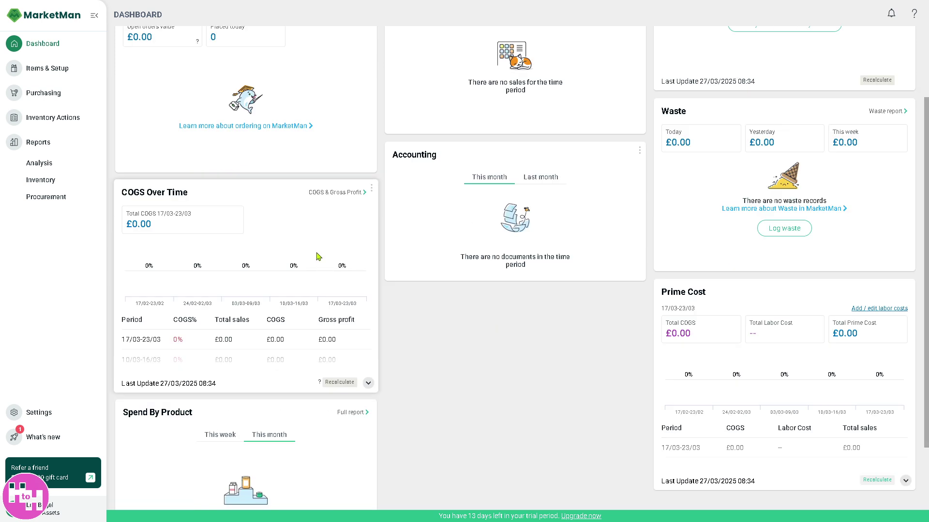
pyautogui.scroll(-1, 318, 258)
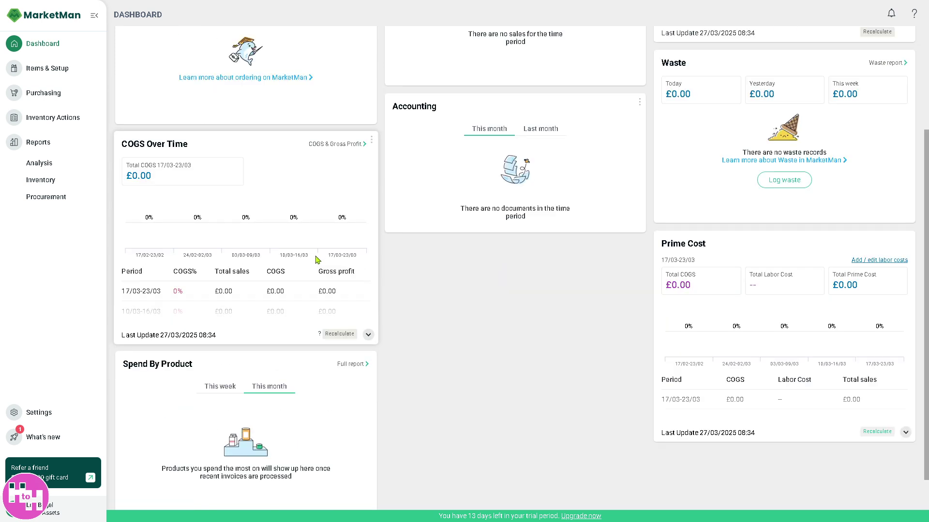
pyautogui.scroll(-1, 317, 260)
pyautogui.scroll(-1, 315, 259)
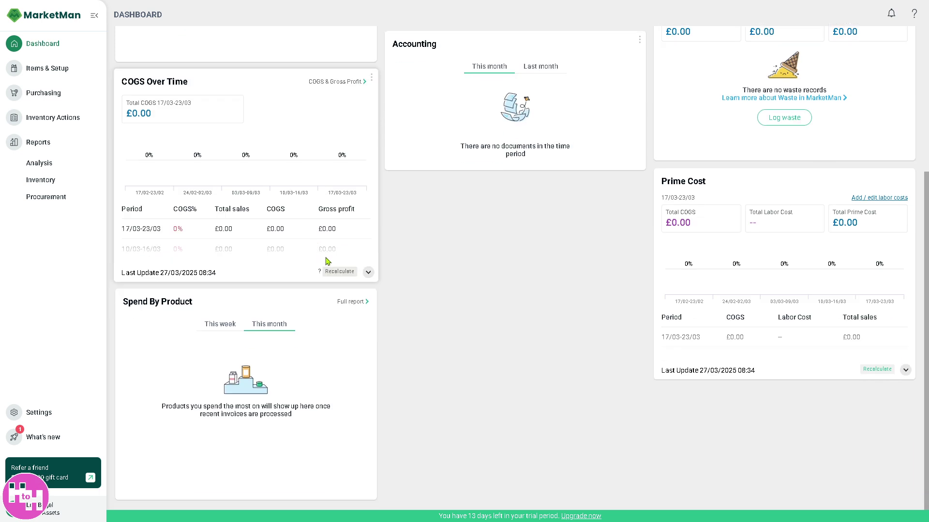
pyautogui.scroll(3, 455, 274)
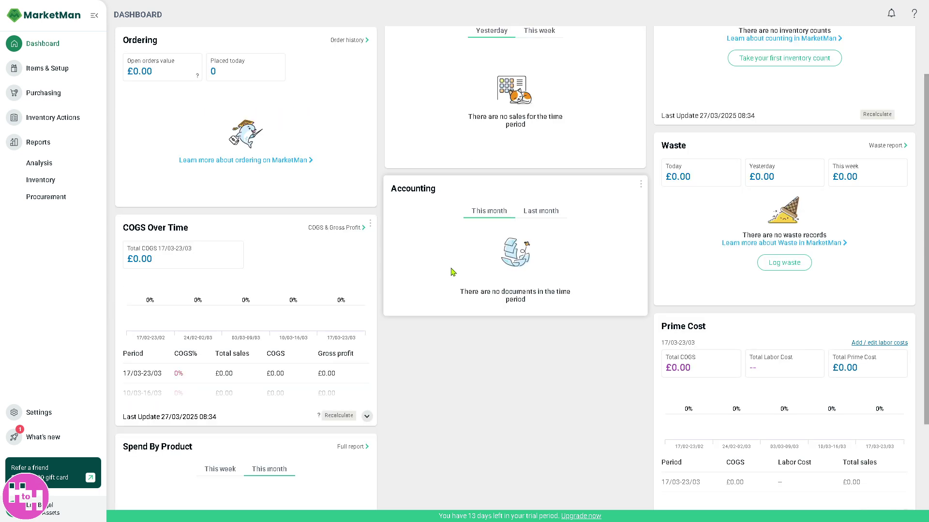
pyautogui.scroll(2, 453, 273)
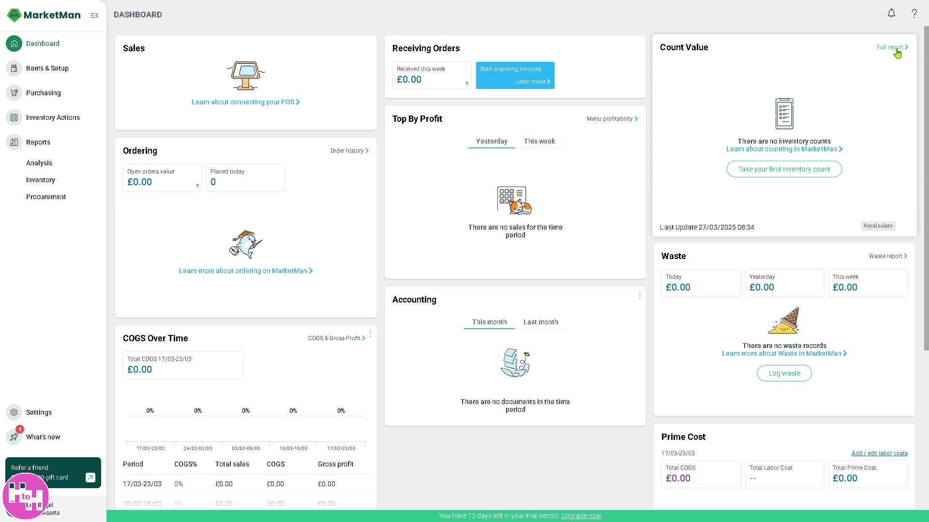
# Step: Check the empty New items page and its supplier filter, then open the Inventory items list
pyautogui.click(57, 70)
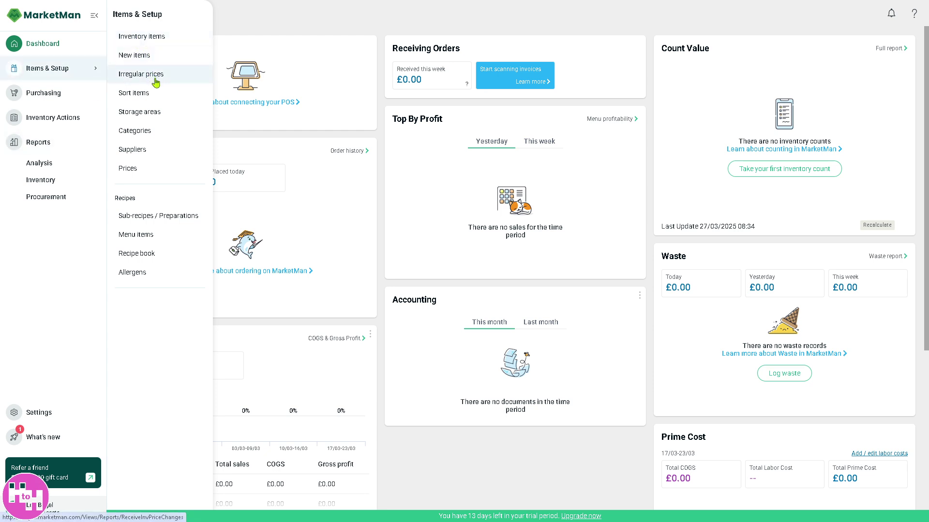
pyautogui.click(140, 55)
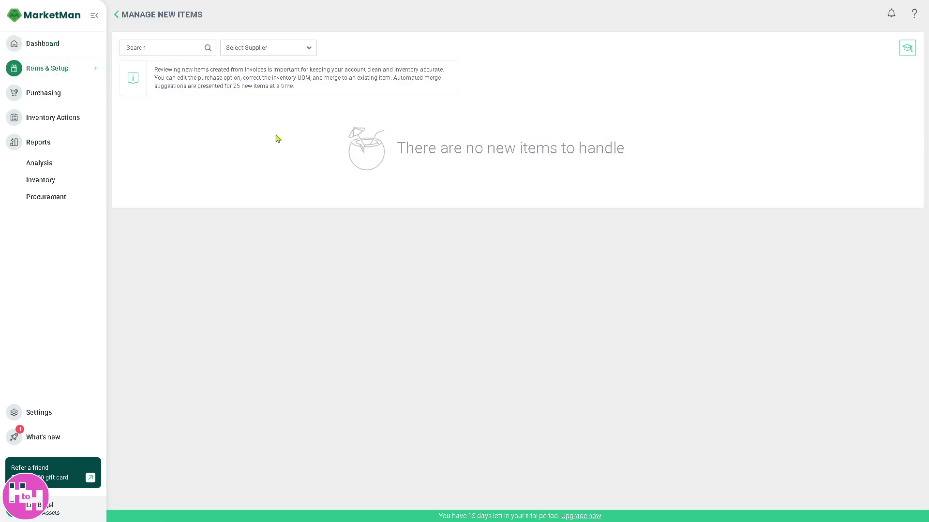
pyautogui.click(190, 52)
pyautogui.click(282, 48)
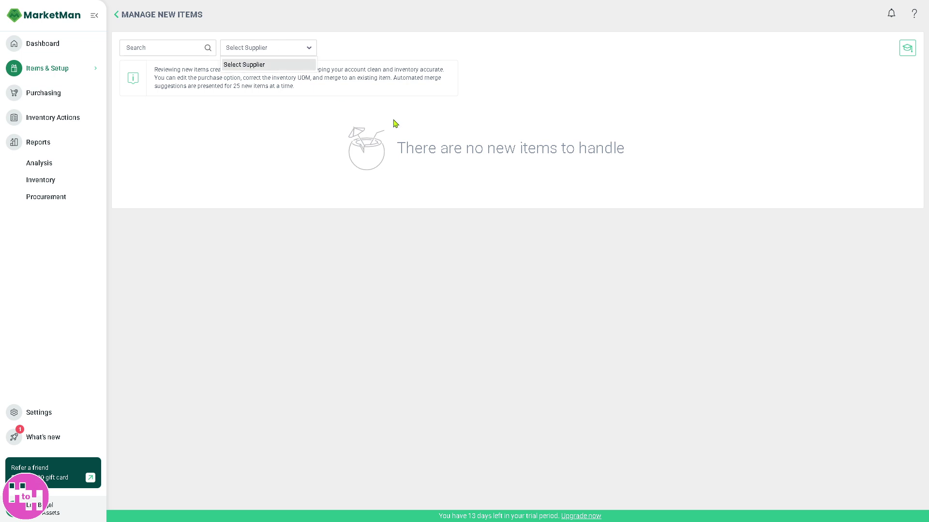
pyautogui.doubleClick(394, 139)
pyautogui.click(79, 77)
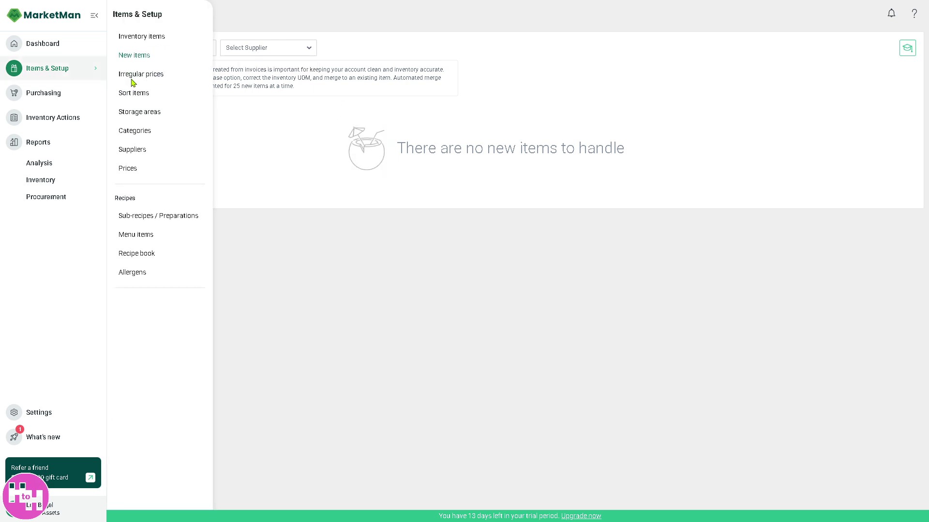
pyautogui.click(162, 36)
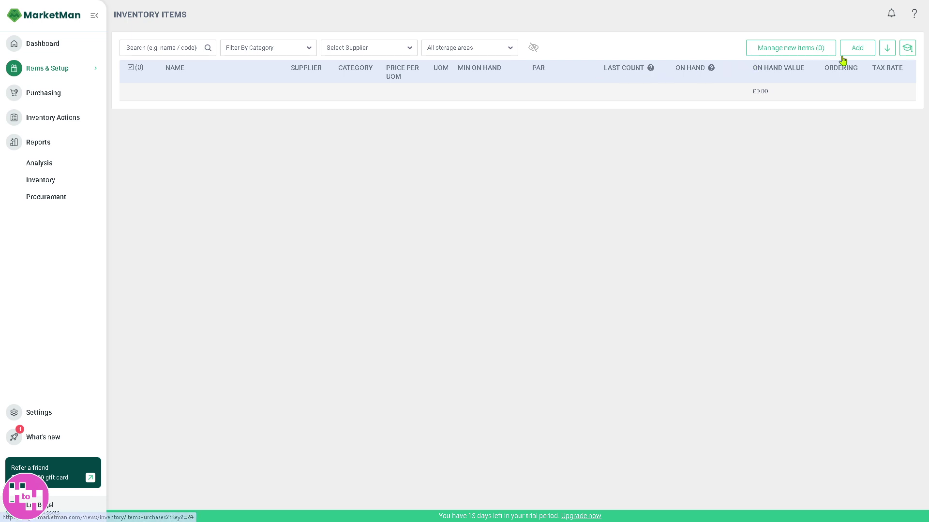
# Step: Start a single new inventory item named 'How to use MARKETMAN'
pyautogui.click(853, 51)
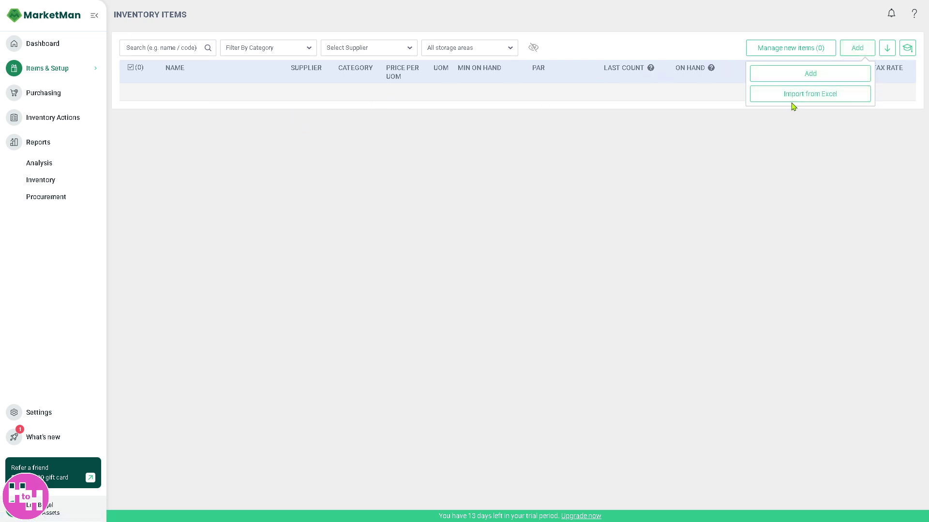
pyautogui.click(776, 77)
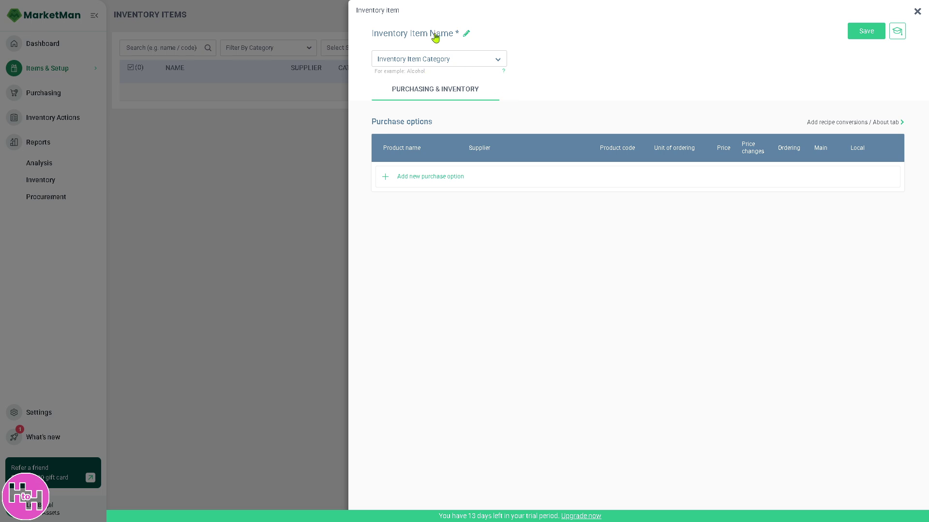
pyautogui.click(435, 33)
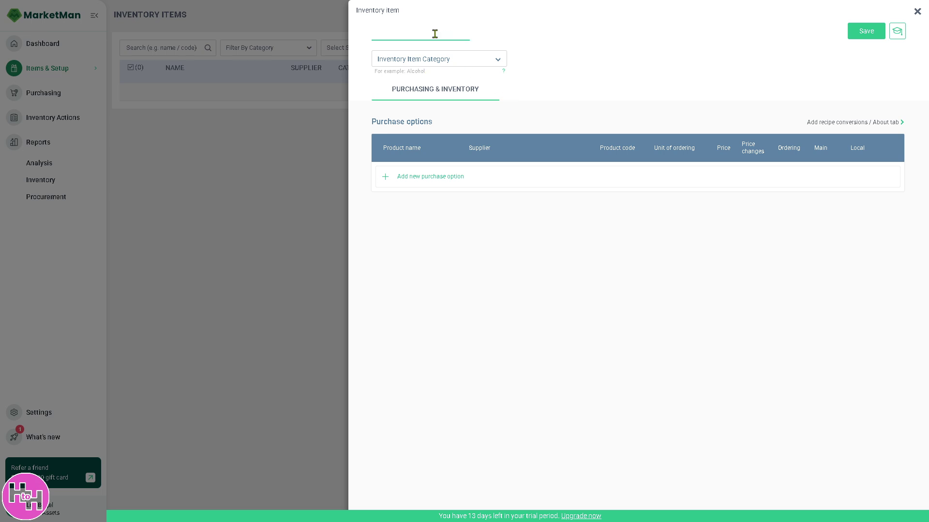
pyautogui.write('How to use MARKETMAN')
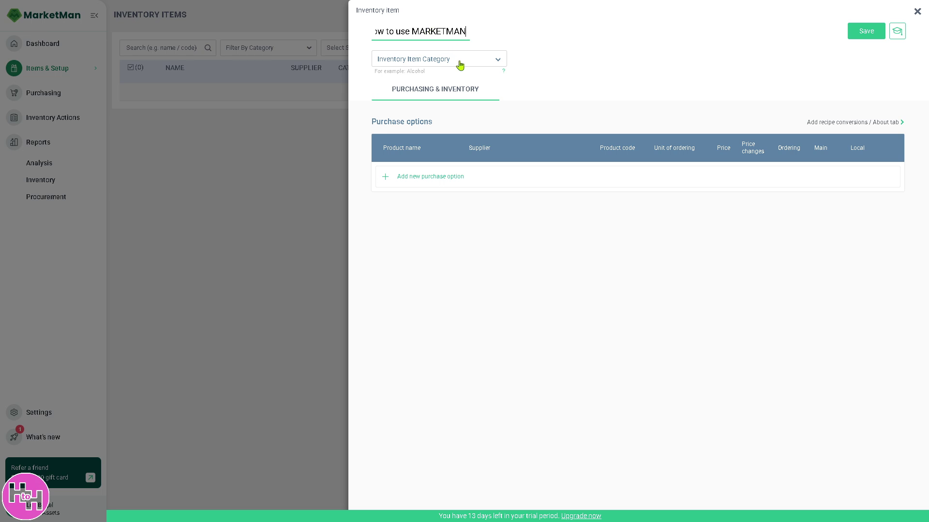
# Step: Create a new 'Tutorials' category and assign it to the item
pyautogui.click(499, 62)
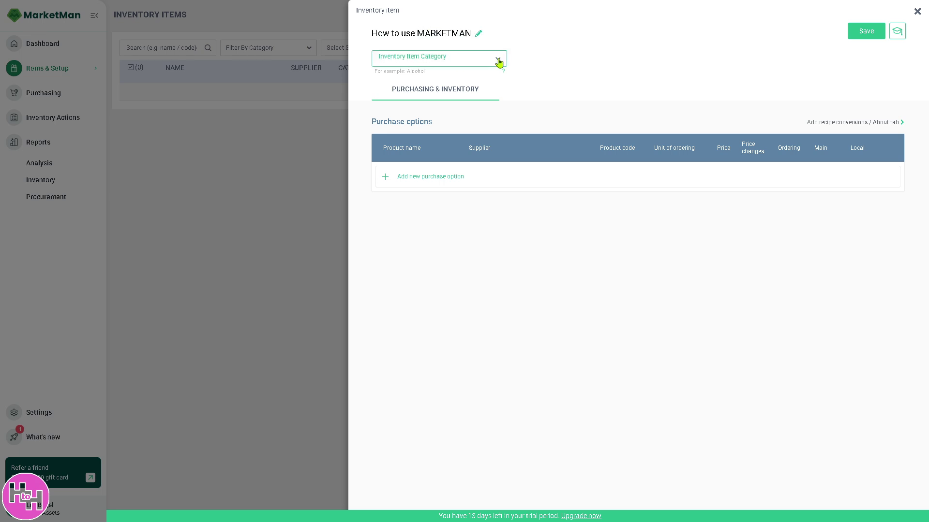
pyautogui.click(482, 62)
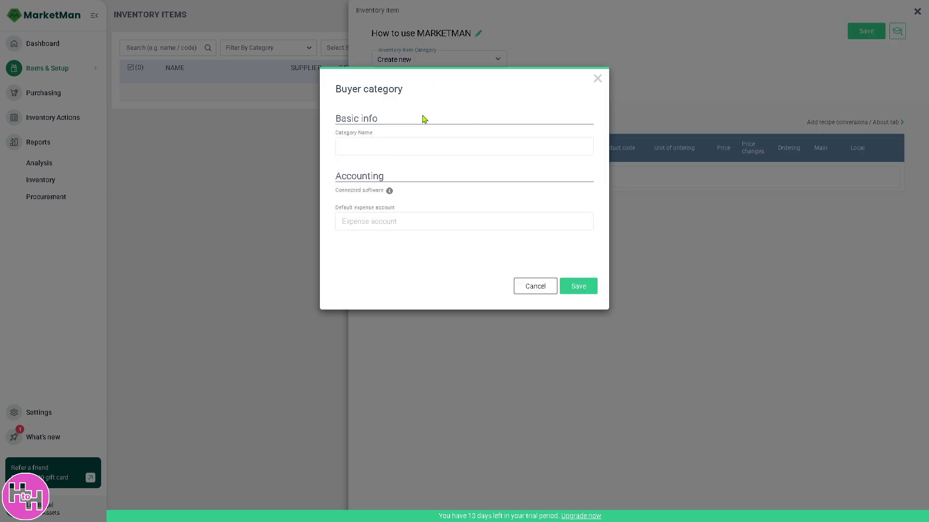
pyautogui.click(387, 147)
pyautogui.write('H')
pyautogui.click(587, 289)
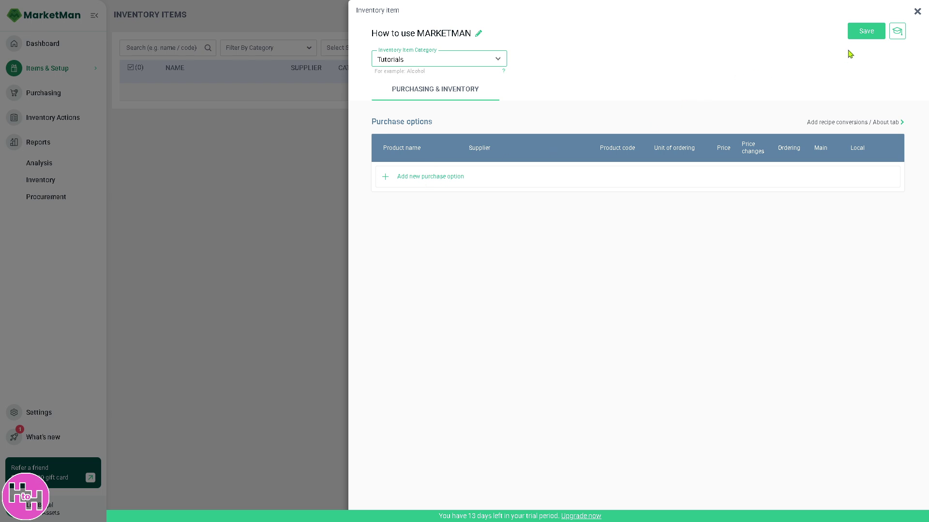
# Step: Add a purchase option to the item with a newly created supplier 'How to Hermione'
pyautogui.click(864, 33)
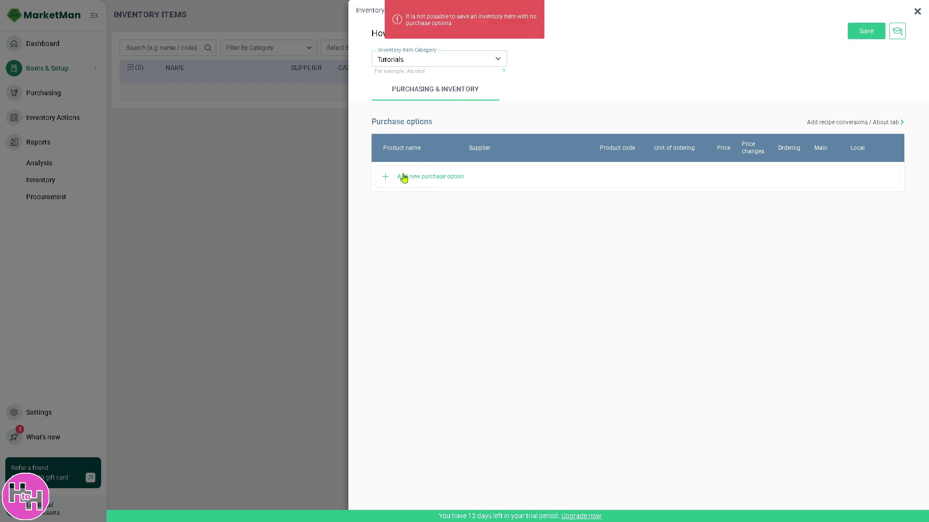
pyautogui.click(389, 181)
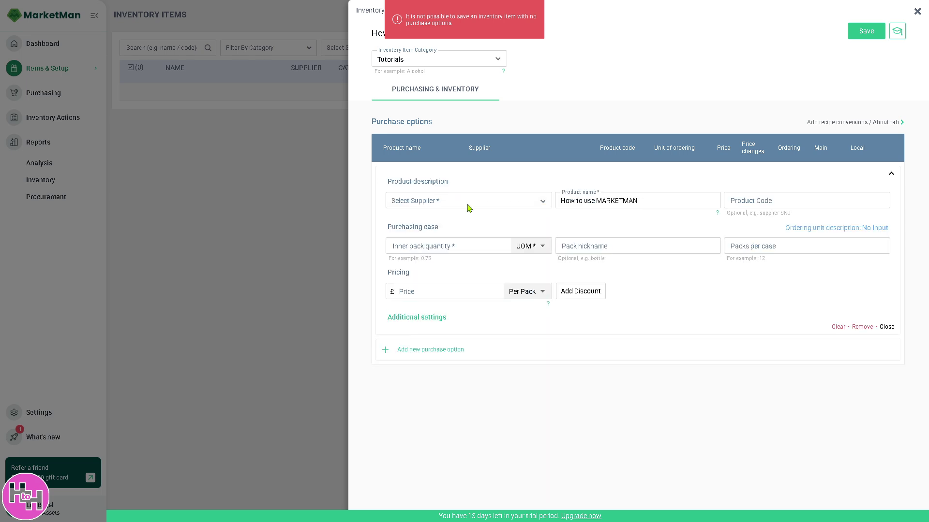
pyautogui.click(478, 205)
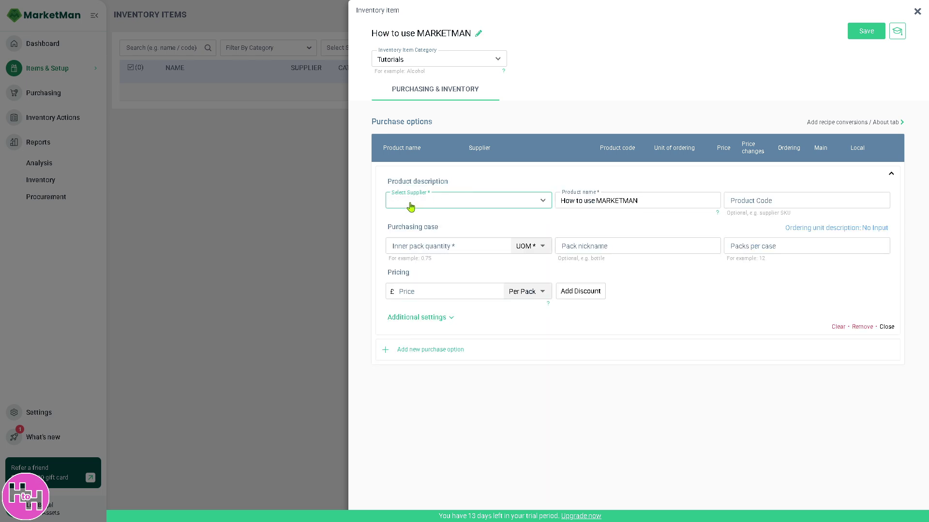
pyautogui.click(437, 204)
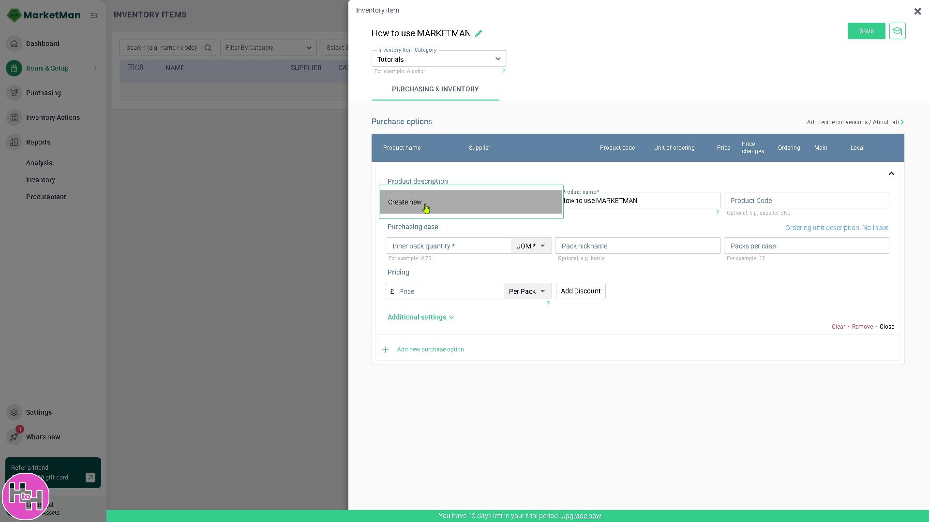
pyautogui.click(425, 207)
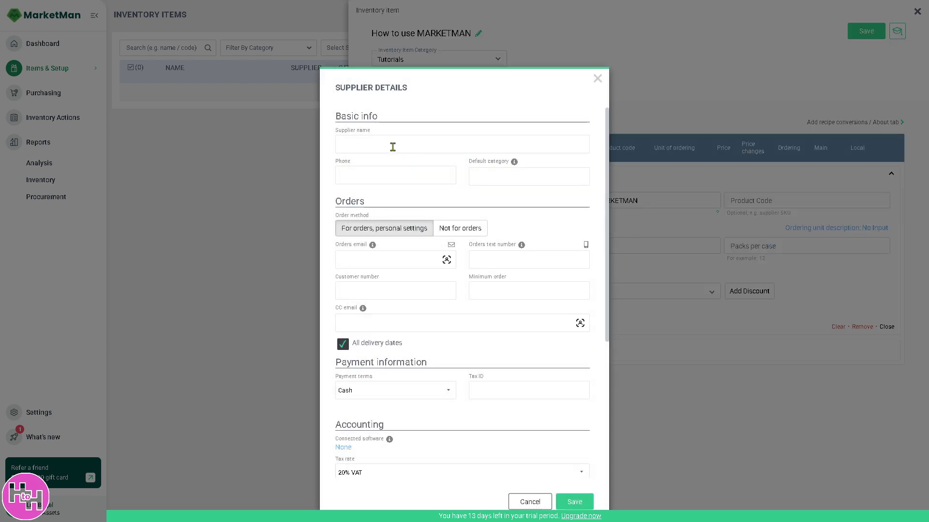
pyautogui.write('How to Hermion')
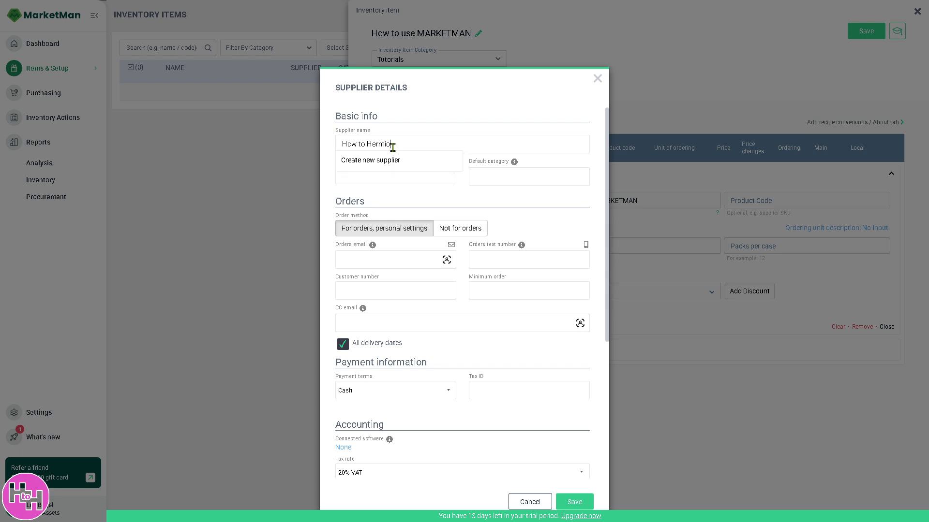
pyautogui.write('e')
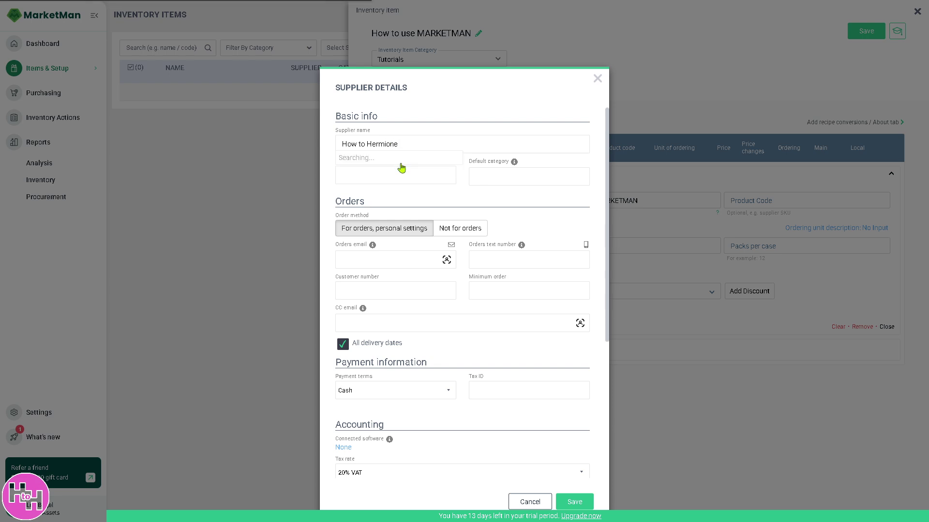
pyautogui.click(387, 166)
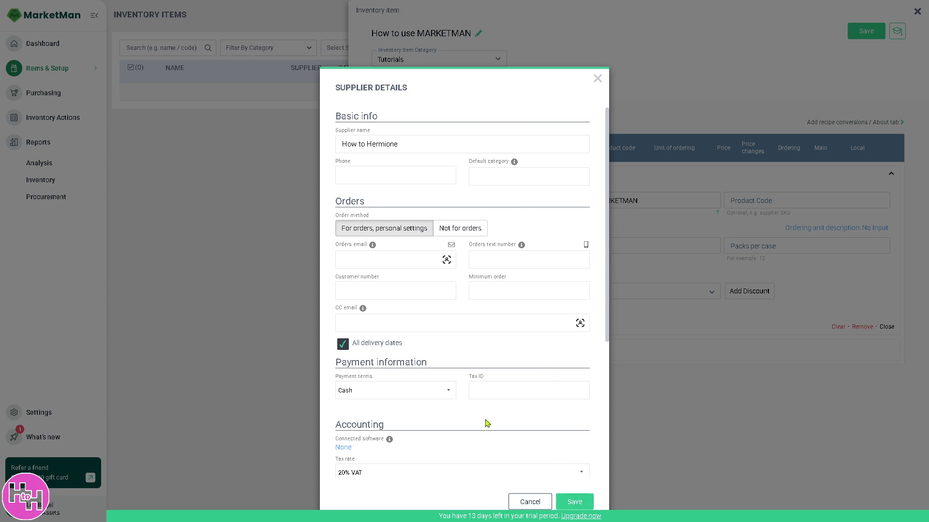
pyautogui.click(589, 498)
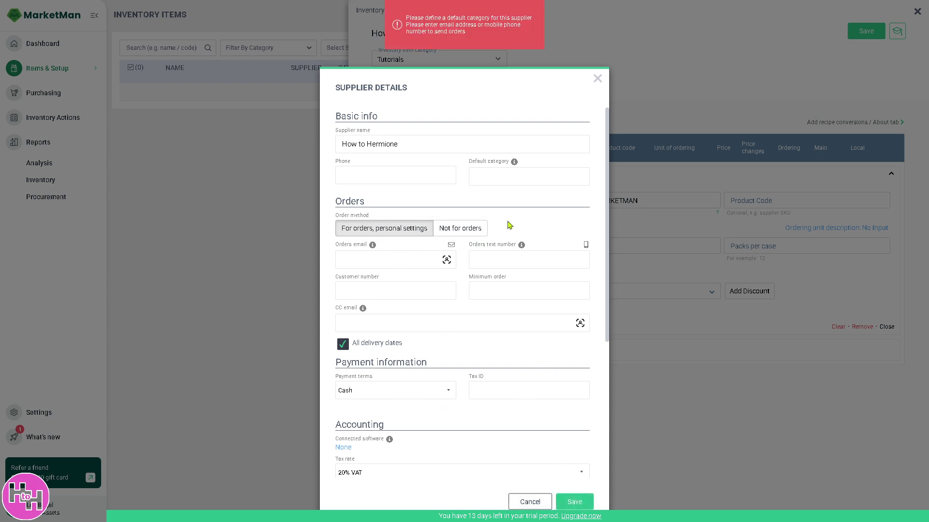
# Step: Give the supplier a new 'Content Creator' default category and start filling its orders email
pyautogui.click(514, 182)
pyautogui.write('Content Creator')
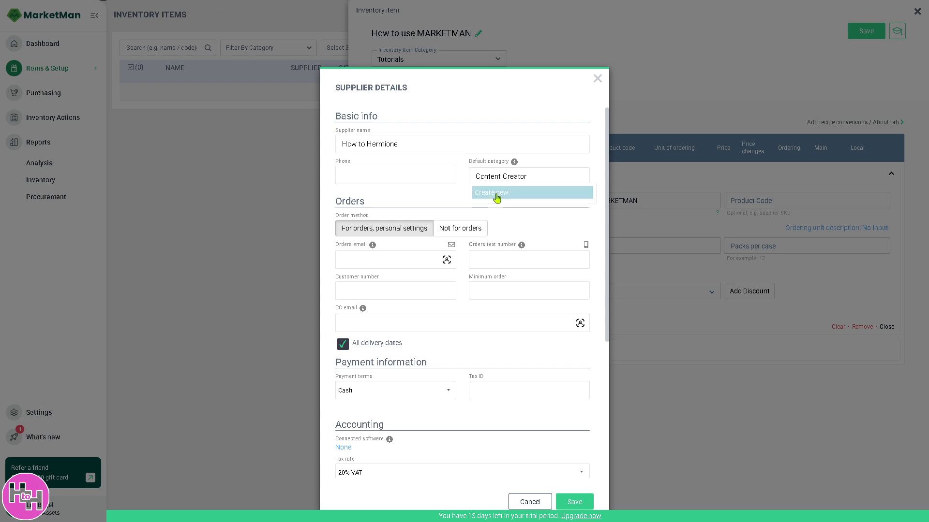
pyautogui.click(497, 196)
pyautogui.click(575, 503)
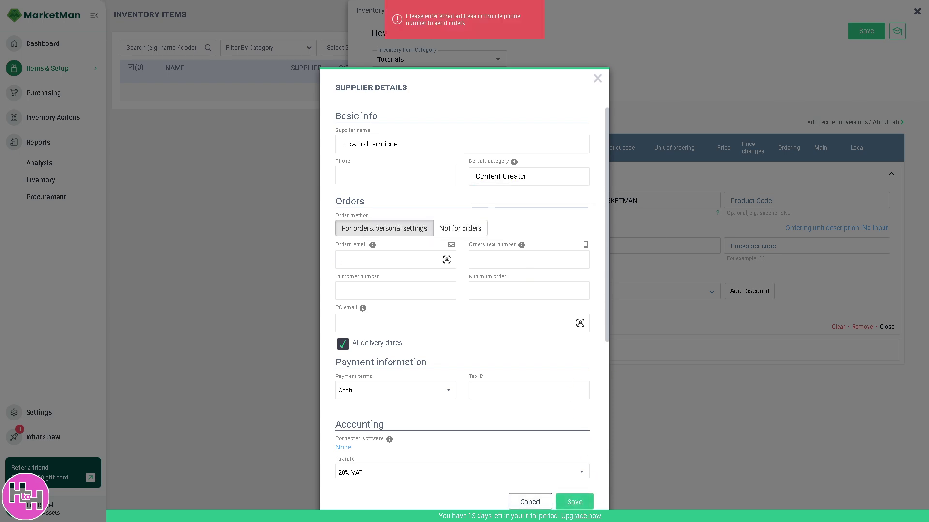
pyautogui.click(387, 260)
# Step: Save the supplier with its orders email, then save the item with inner pack quantity 69
pyautogui.write('test@mail.com')
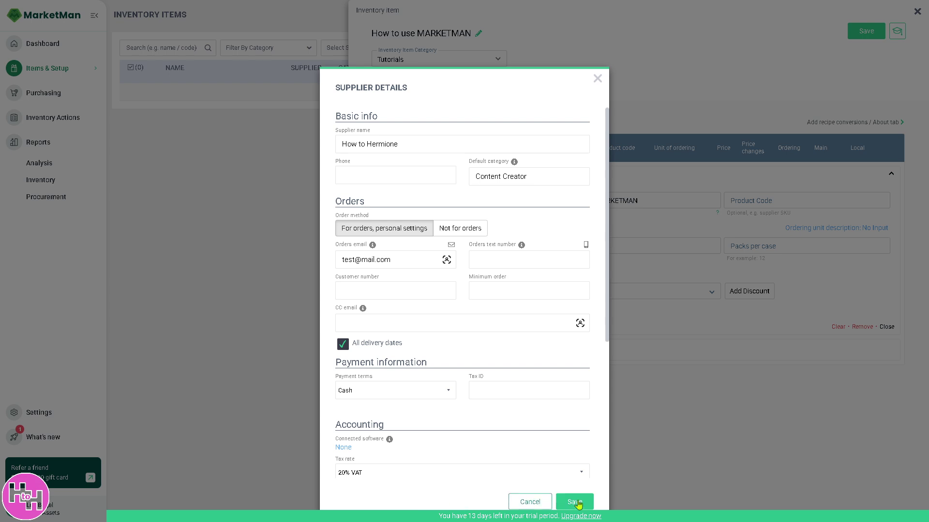
pyautogui.click(574, 502)
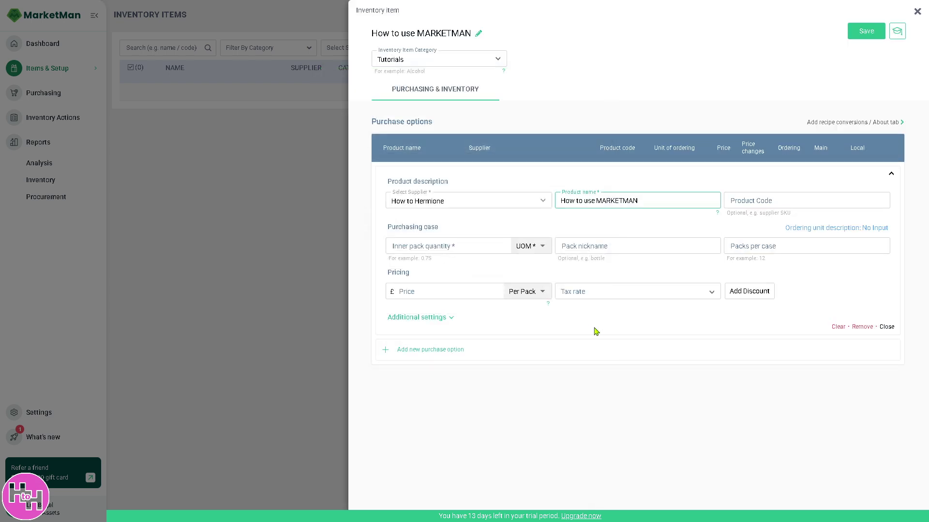
pyautogui.click(869, 35)
pyautogui.click(500, 242)
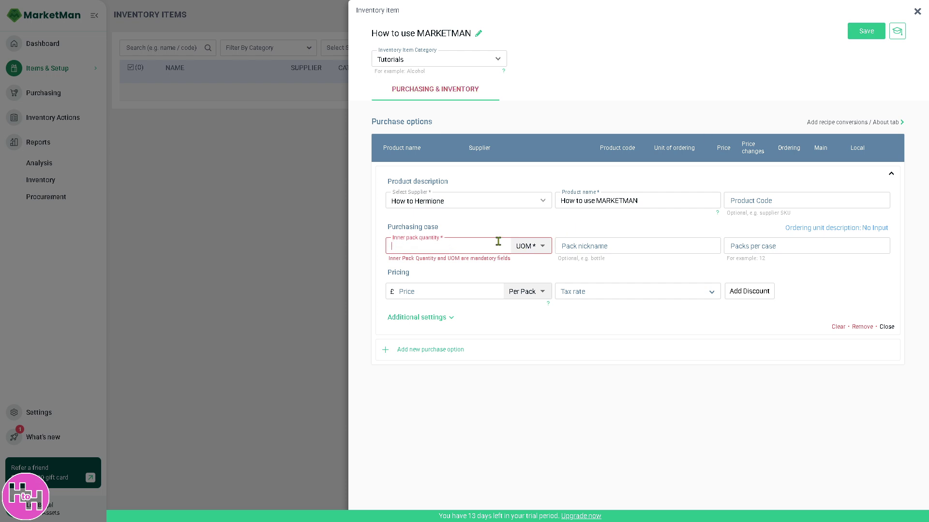
pyautogui.write('69')
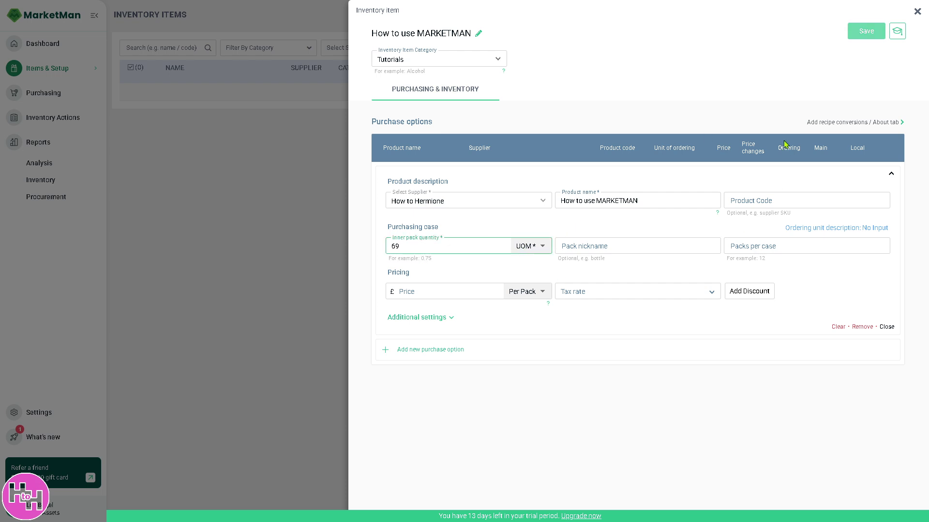
pyautogui.click(857, 32)
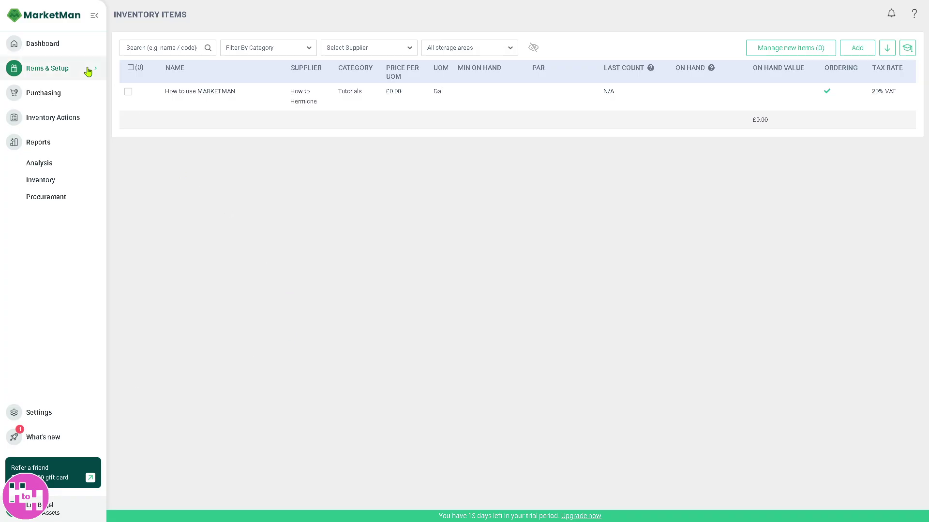
pyautogui.click(88, 71)
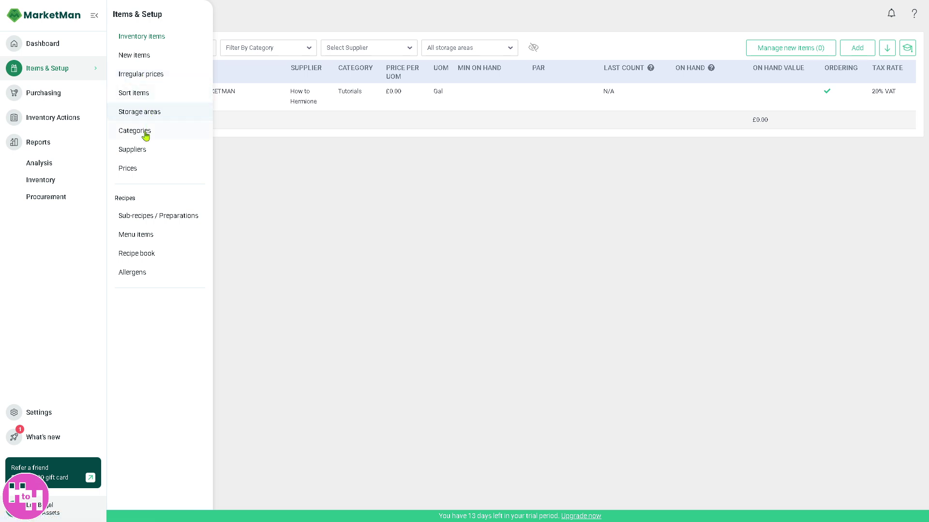
# Step: Open the Suppliers list and try its search, download options and Add supplier form
pyautogui.click(139, 152)
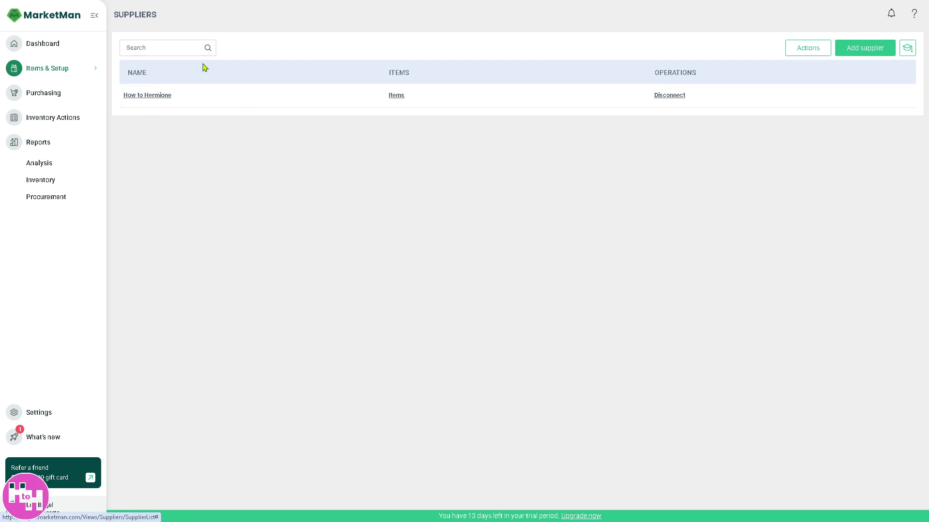
pyautogui.click(175, 49)
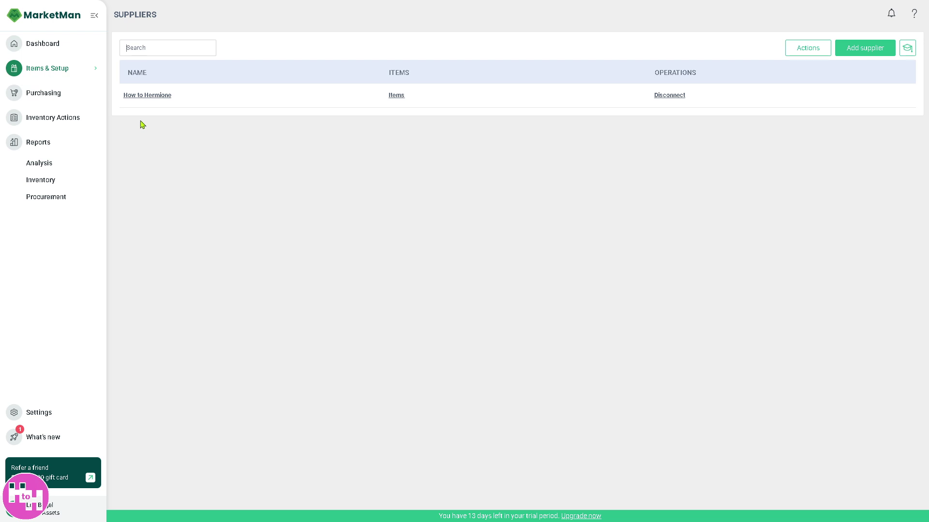
pyautogui.click(811, 49)
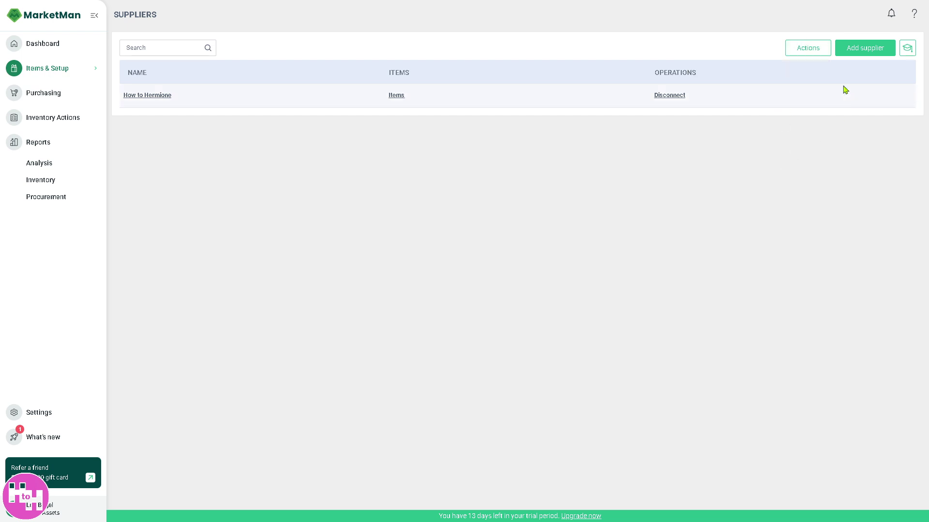
pyautogui.click(861, 49)
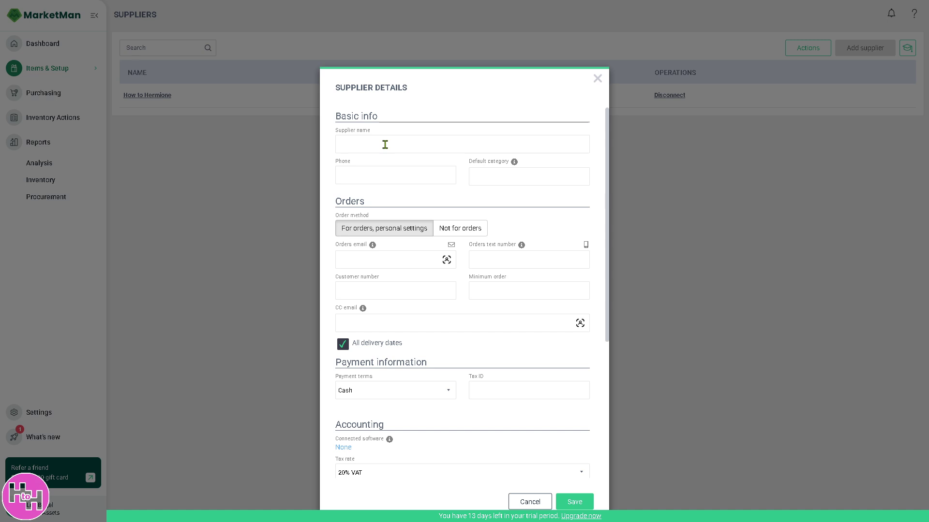
pyautogui.click(598, 79)
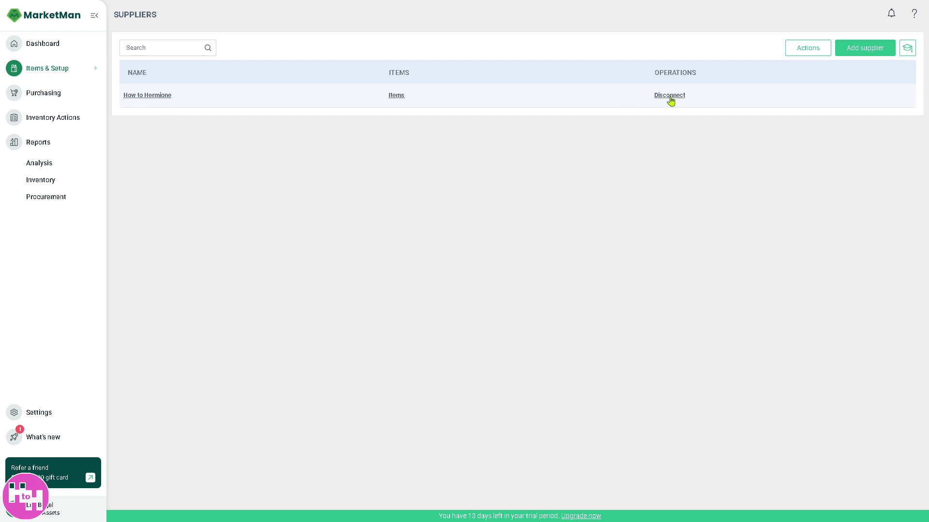
pyautogui.click(54, 96)
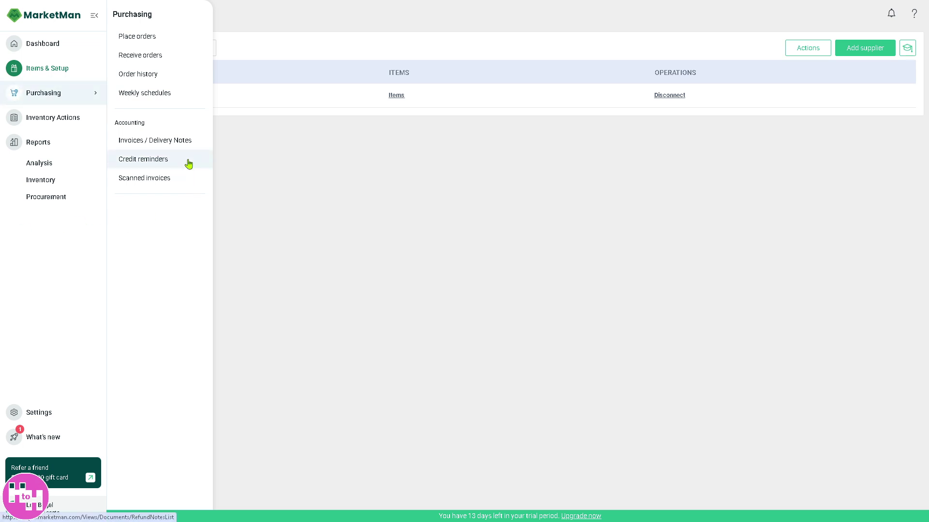
pyautogui.click(189, 71)
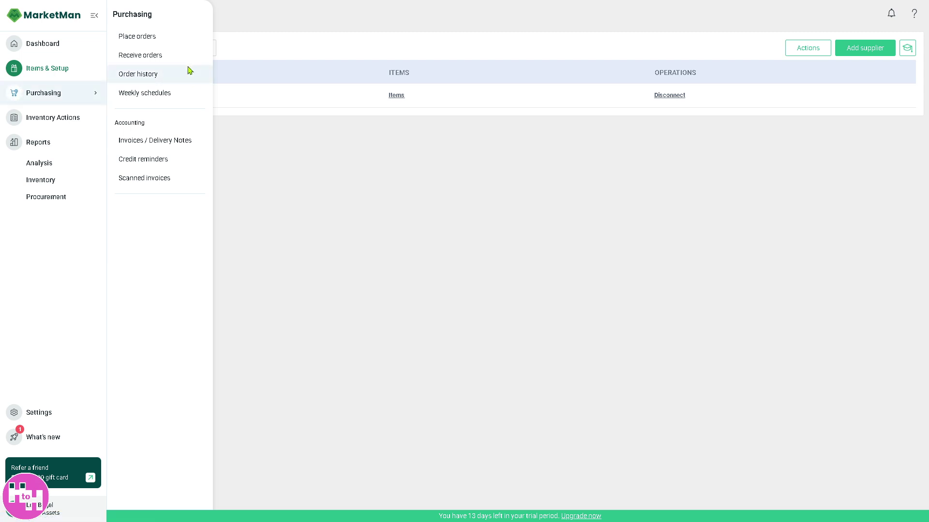
# Step: Send How to Hermione an order for 6 'How to use MARKETMAN', commented with the item name
pyautogui.click(139, 41)
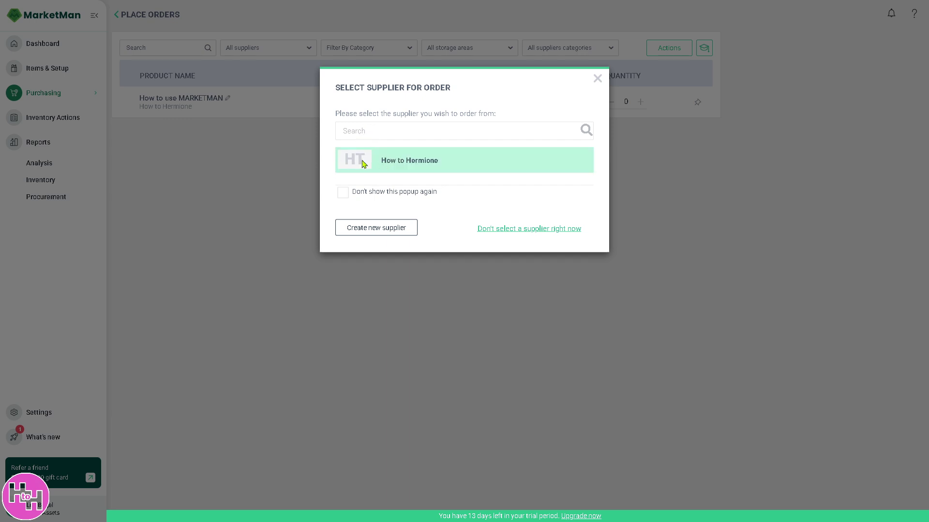
pyautogui.click(364, 164)
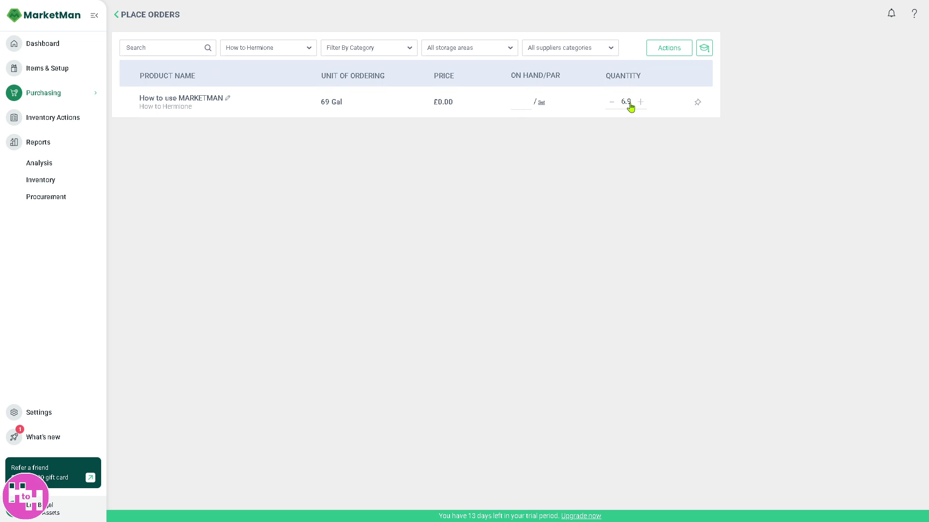
pyautogui.click(655, 163)
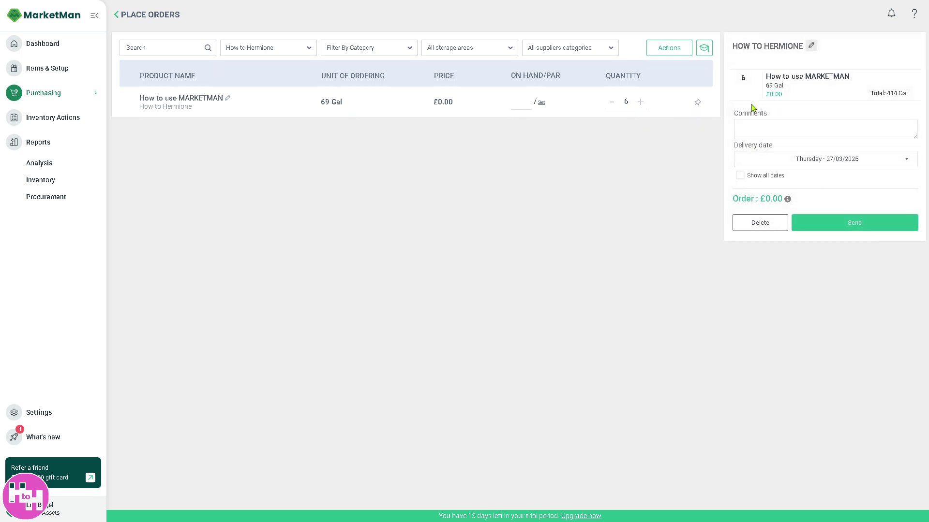
pyautogui.moveTo(765, 76); pyautogui.dragTo(849, 78)
pyautogui.hotkey('ctrl', 'c')
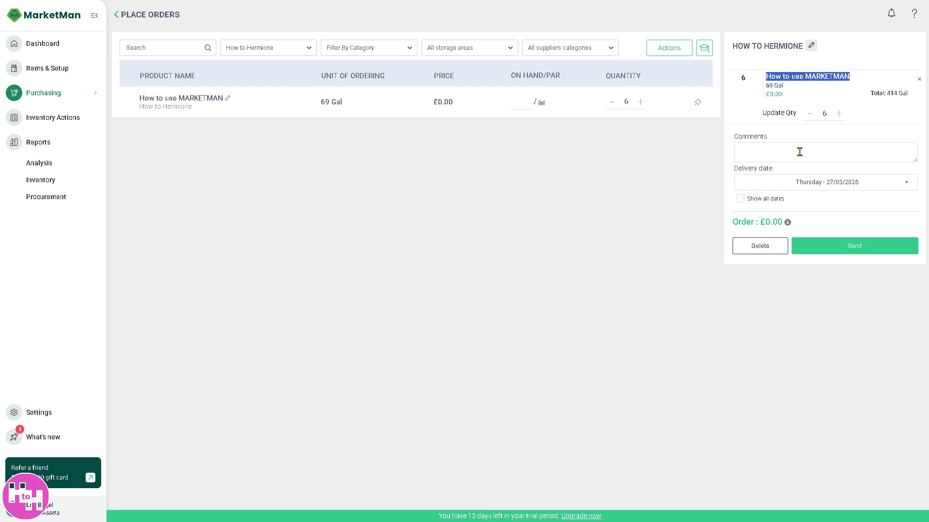
pyautogui.click(800, 152)
pyautogui.hotkey('ctrl', 'v')
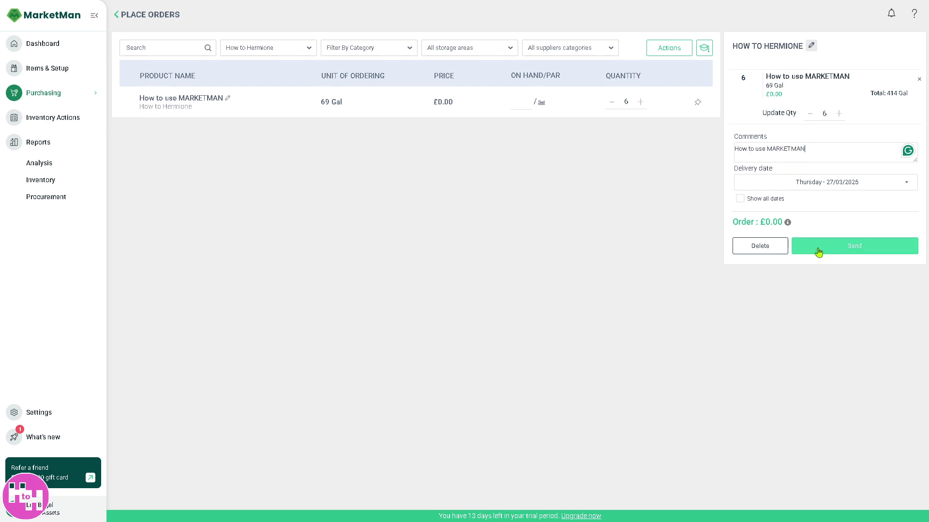
pyautogui.click(818, 250)
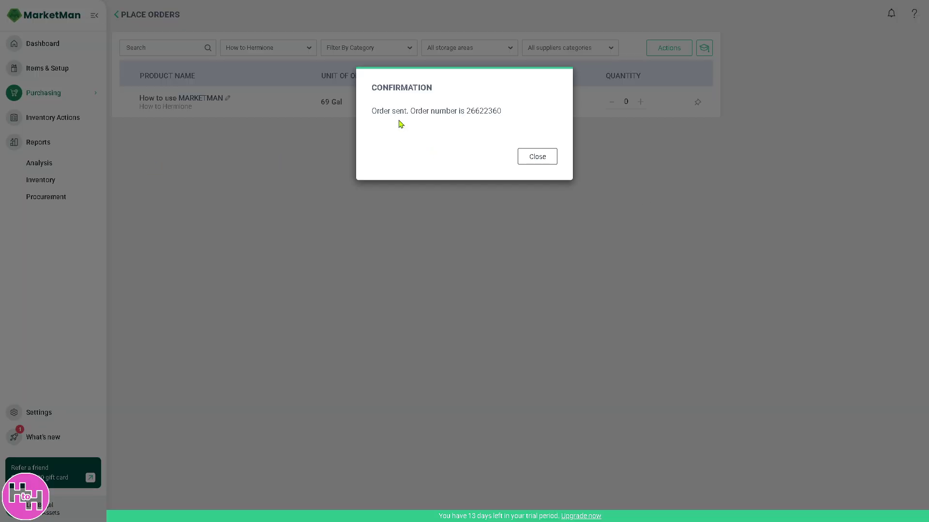
pyautogui.click(542, 156)
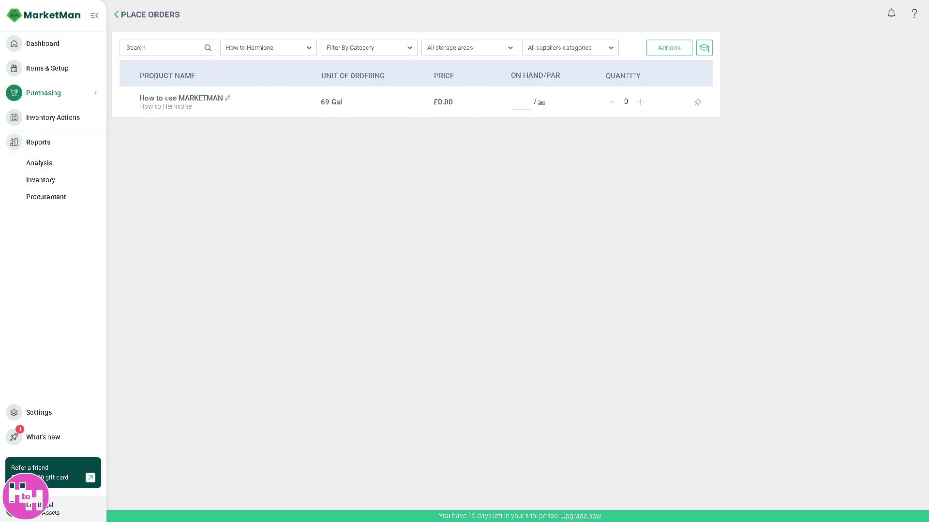
# Step: Leave Place orders and navigate the sidebar to the Receive Orders to Inventory page
pyautogui.click(116, 15)
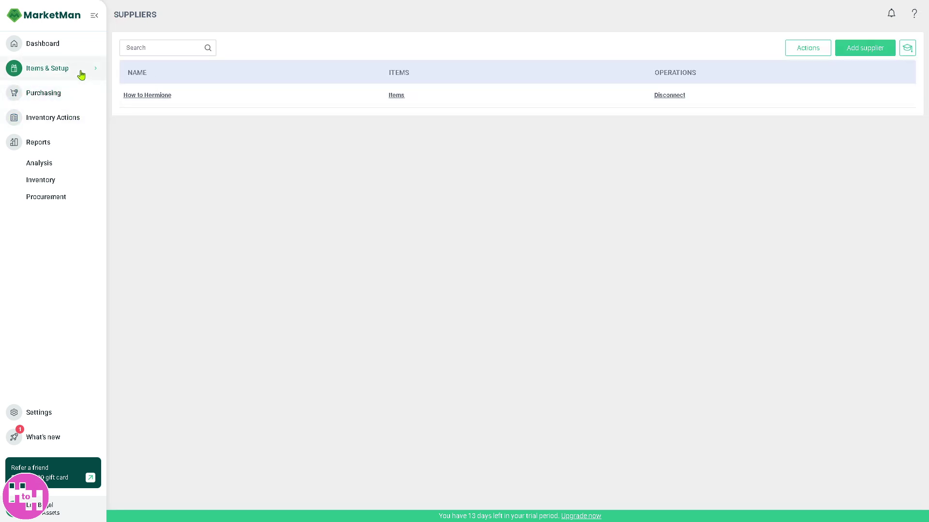
pyautogui.click(79, 72)
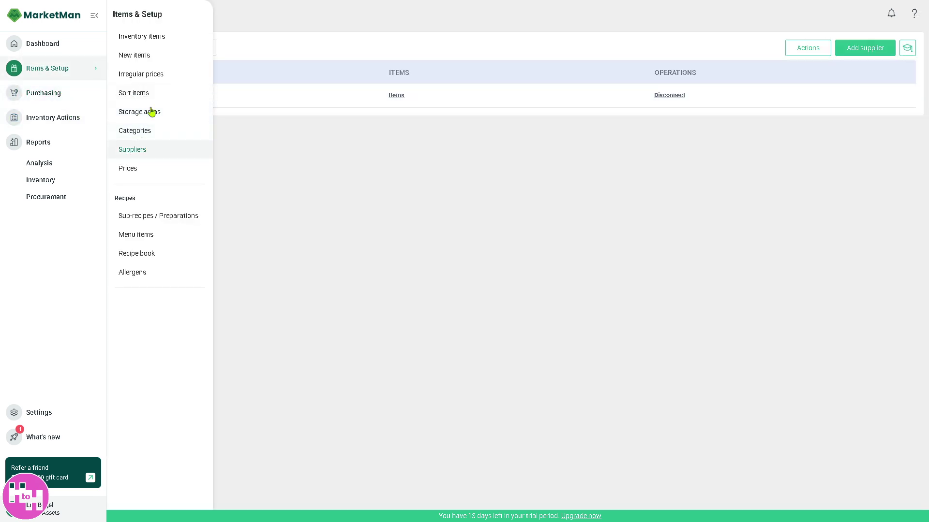
pyautogui.click(70, 118)
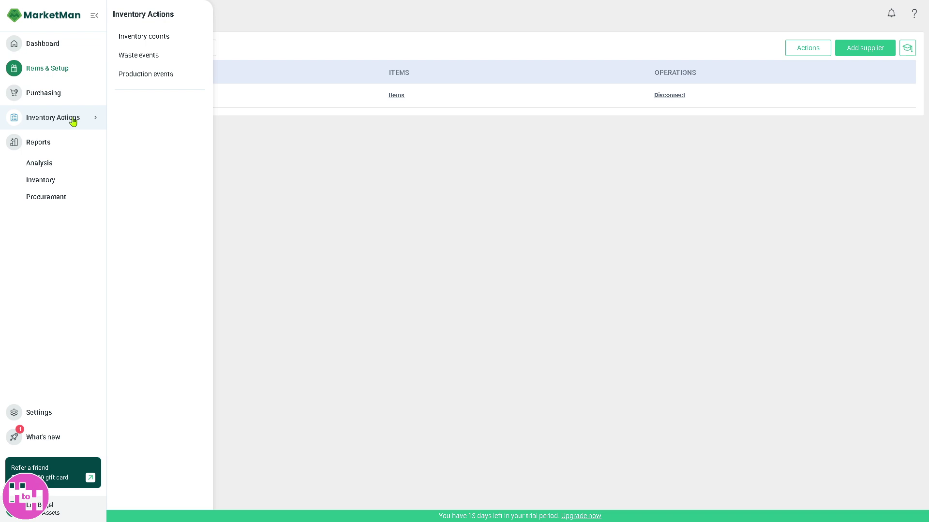
pyautogui.click(64, 98)
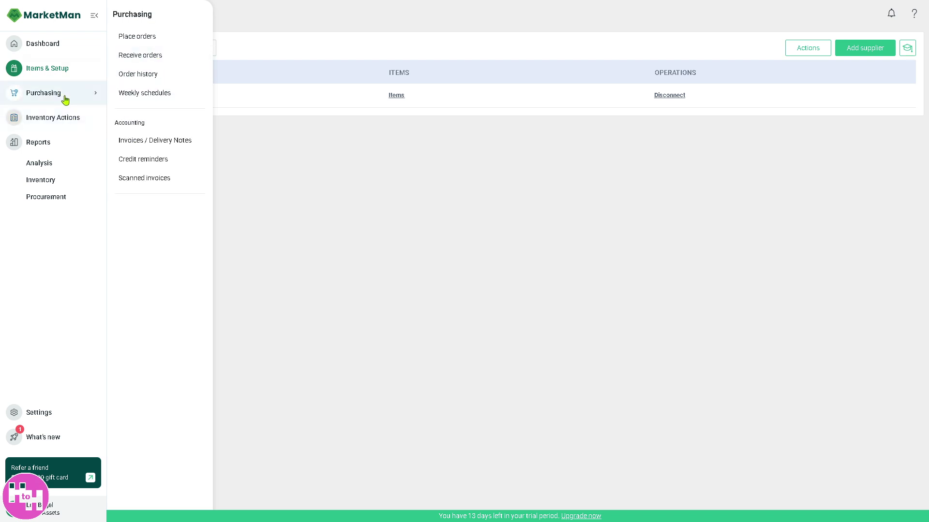
pyautogui.click(148, 58)
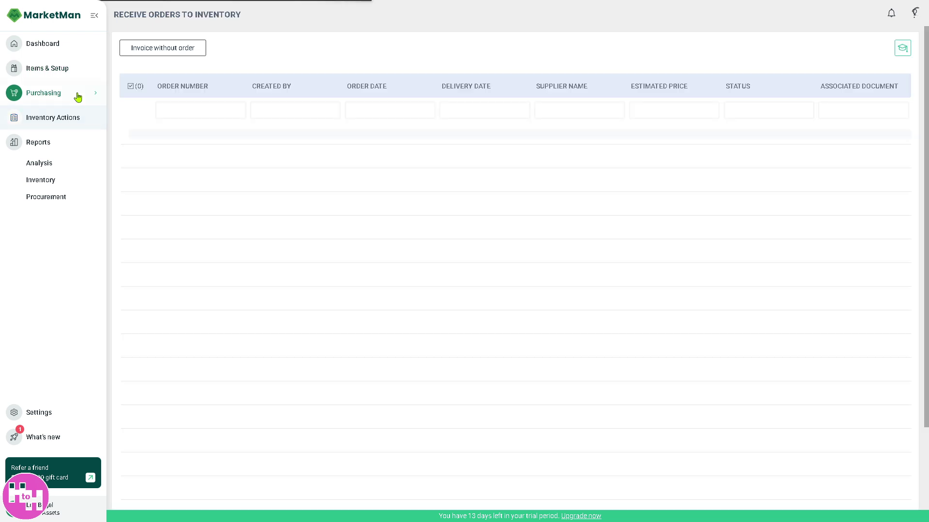
pyautogui.click(78, 97)
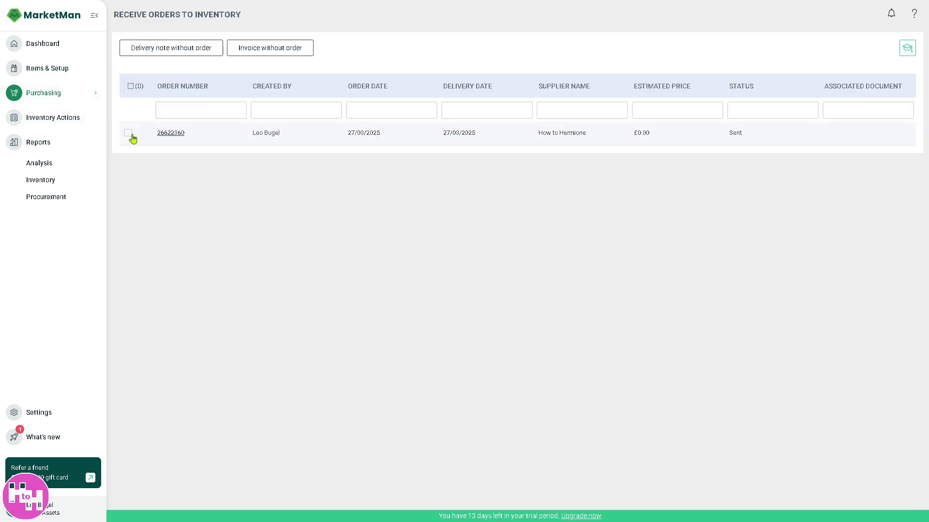
# Step: Select the sent How to Hermione order and remove it from the list
pyautogui.click(128, 133)
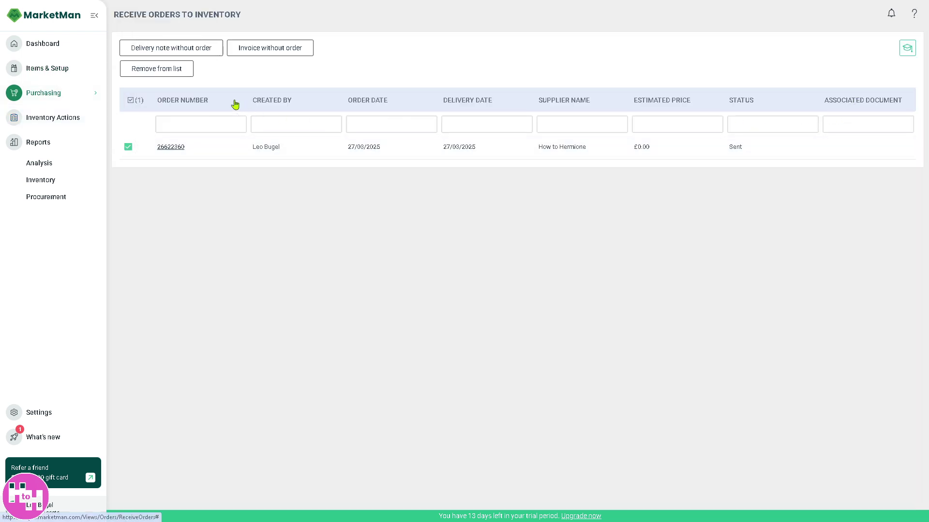
pyautogui.click(179, 72)
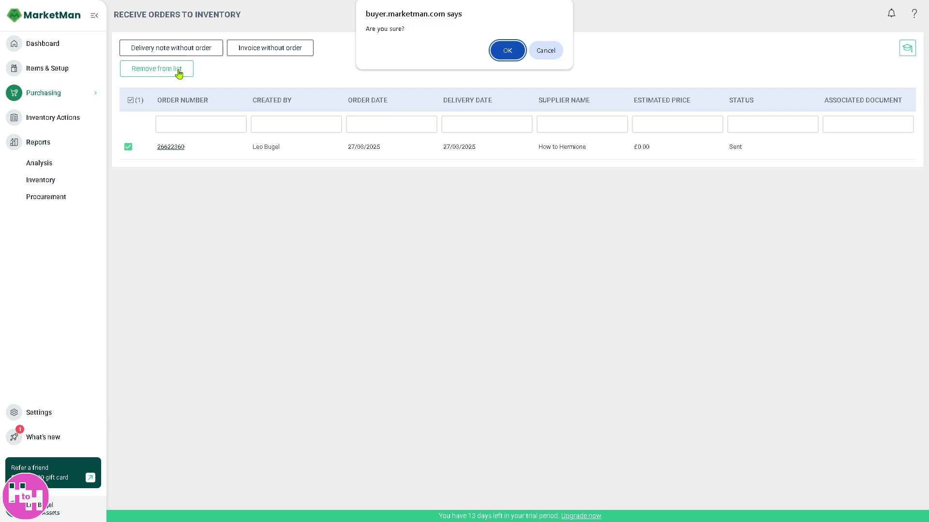
pyautogui.click(508, 52)
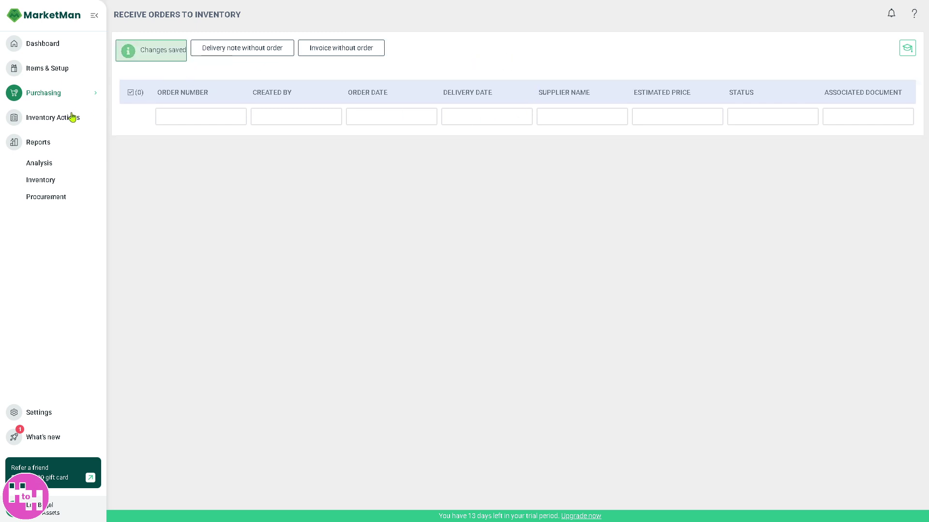
pyautogui.click(75, 96)
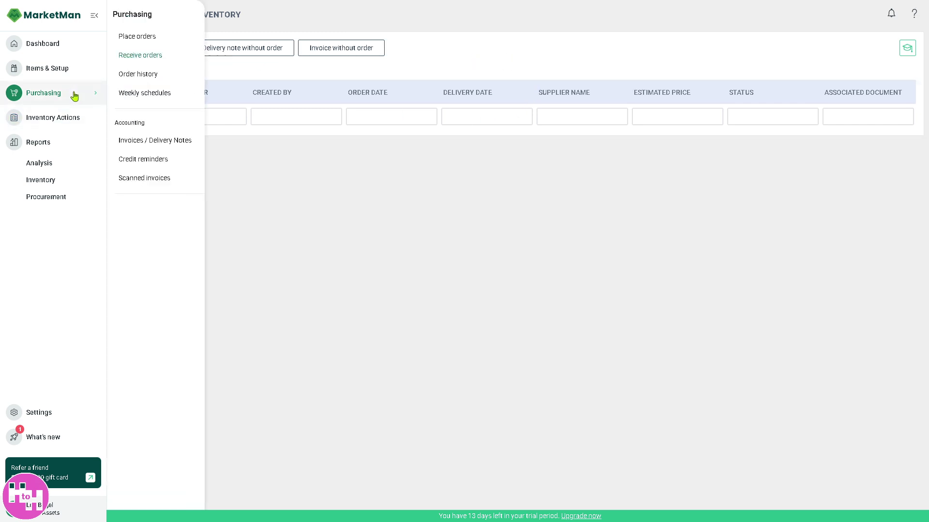
# Step: Visit Place orders without choosing a supplier, then the Invoices / Delivery Notes page
pyautogui.click(150, 39)
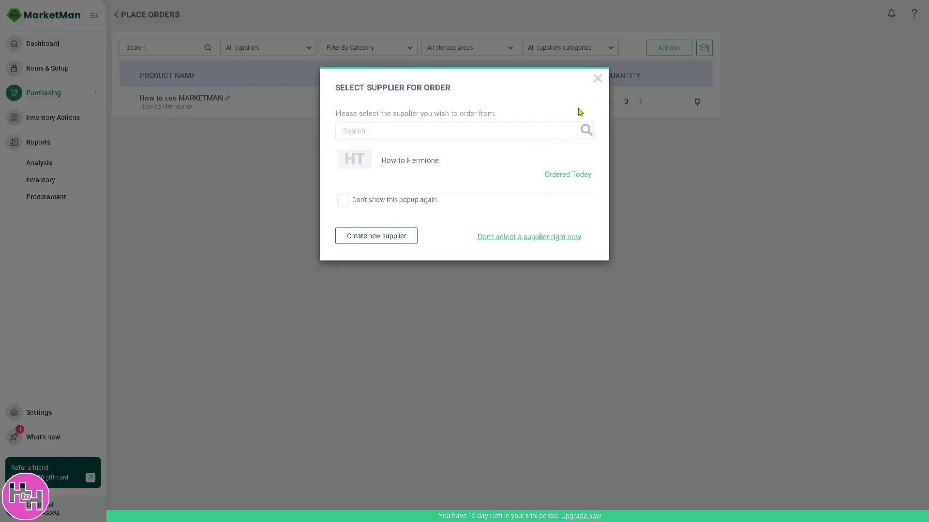
pyautogui.press('Escape')
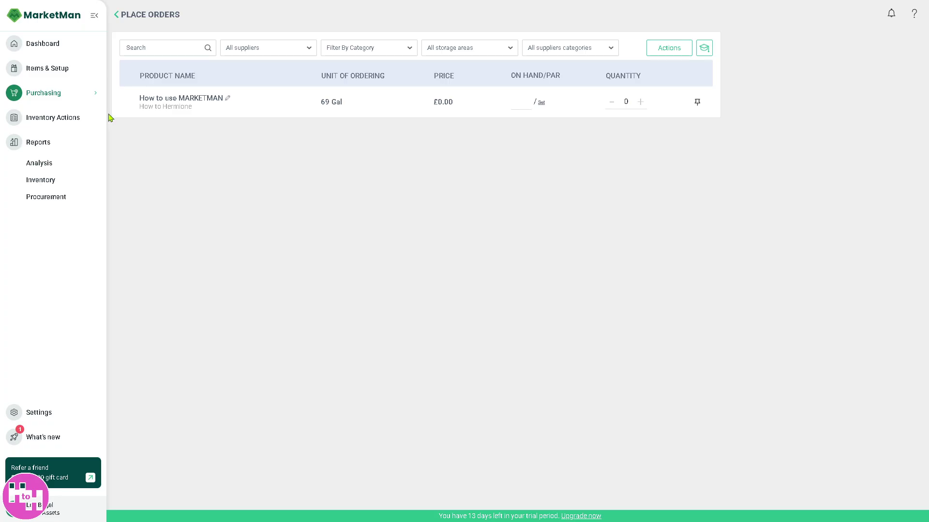
pyautogui.click(77, 99)
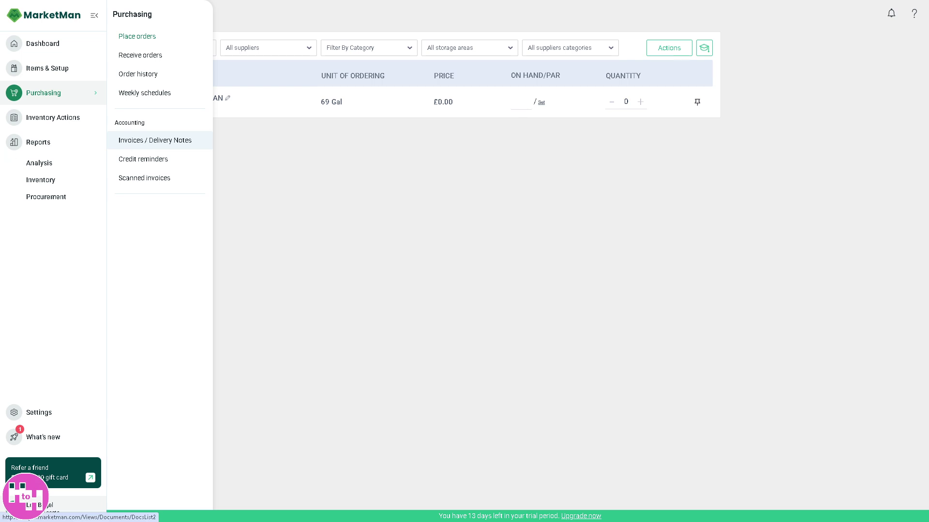
pyautogui.click(155, 141)
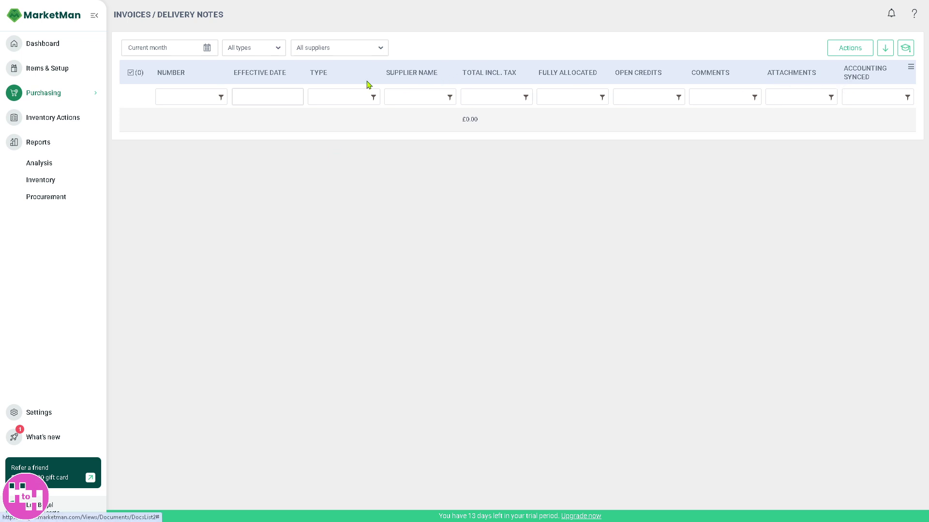
# Step: View the Credit reminders page, then the Scanned invoices page
pyautogui.moveTo(70, 96)
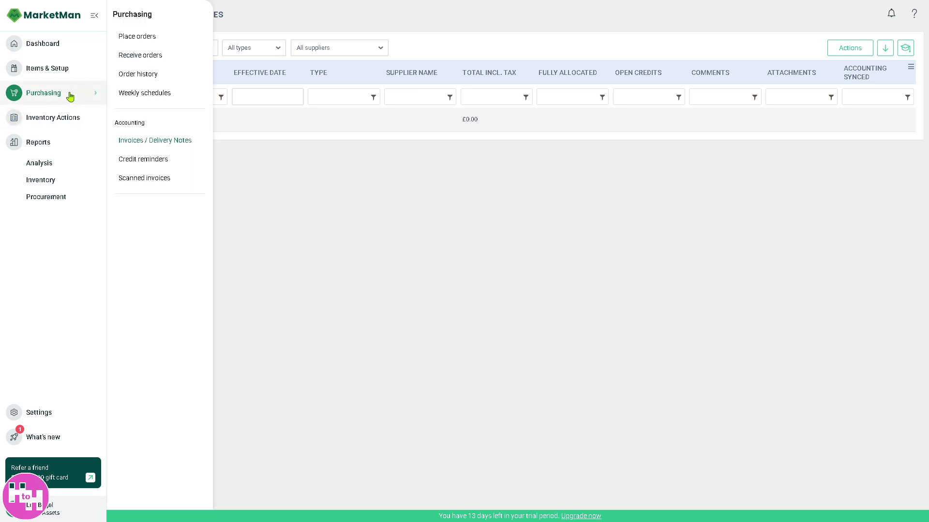
pyautogui.click(155, 167)
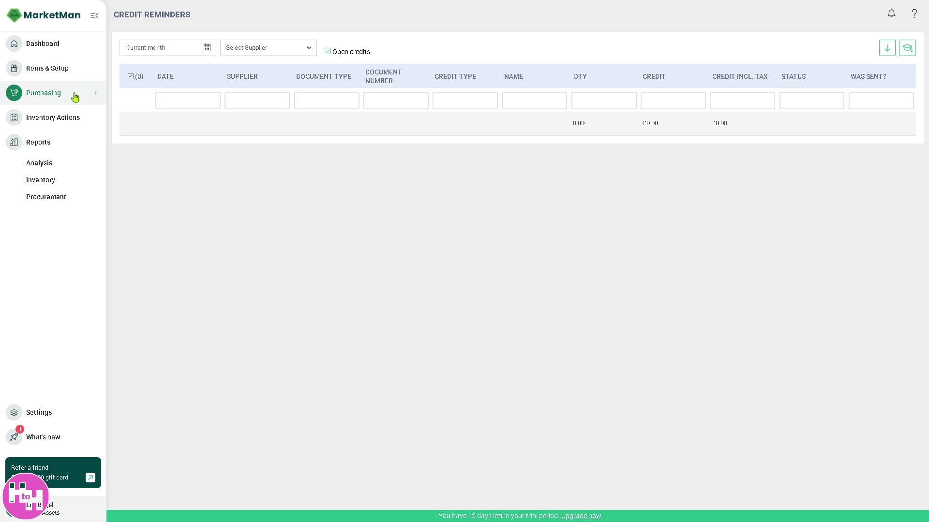
pyautogui.moveTo(75, 98)
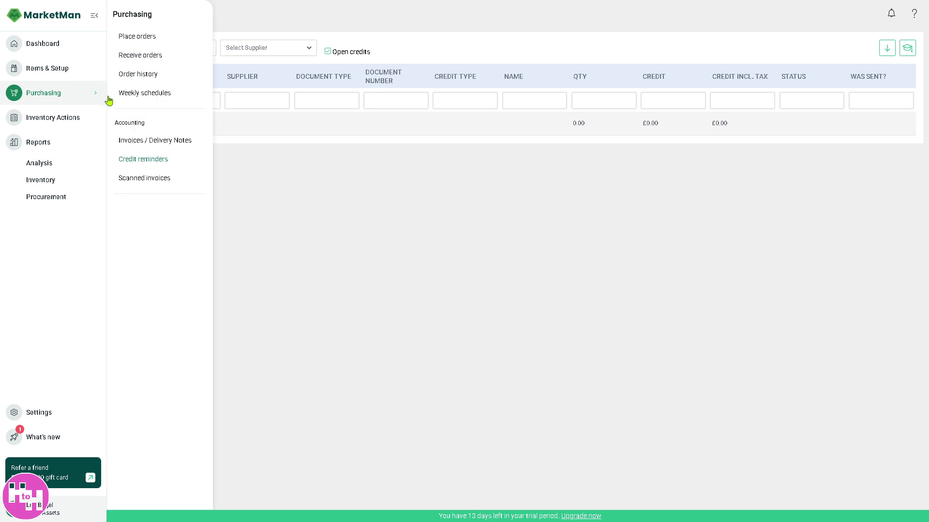
pyautogui.click(153, 182)
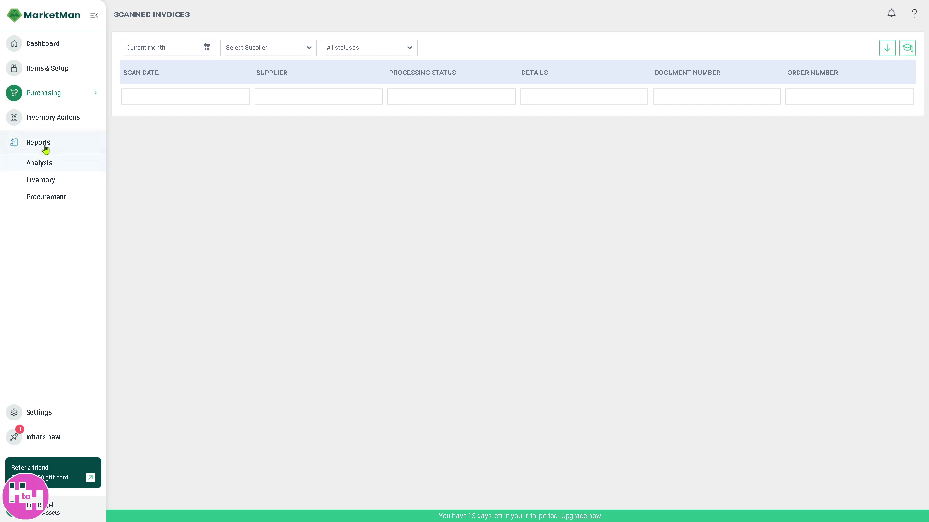
pyautogui.moveTo(46, 162)
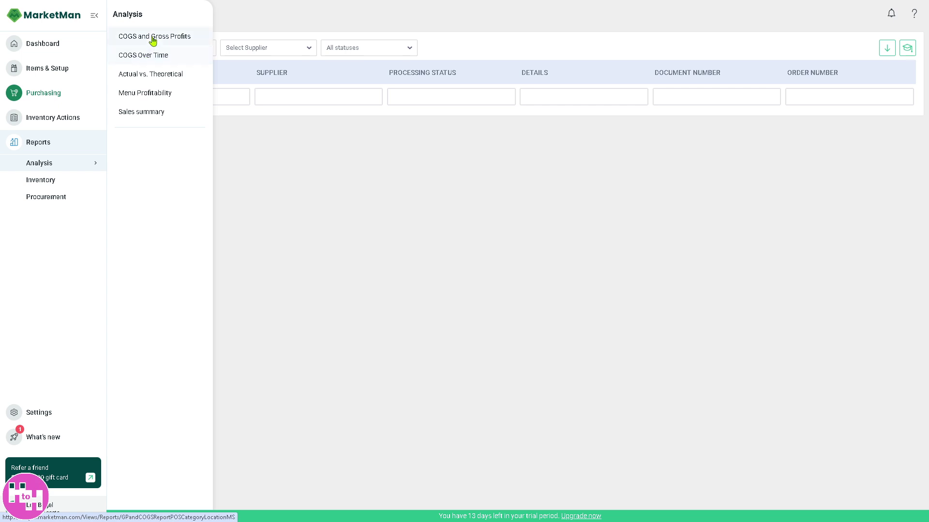
# Step: Open COGS and Gross Profits, download the presented report, and run it for last week
pyautogui.click(151, 37)
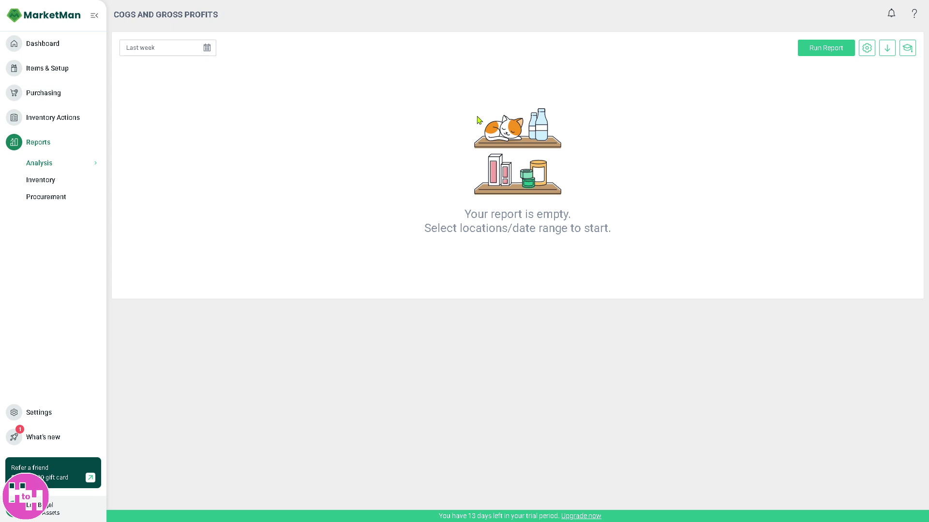
pyautogui.click(867, 48)
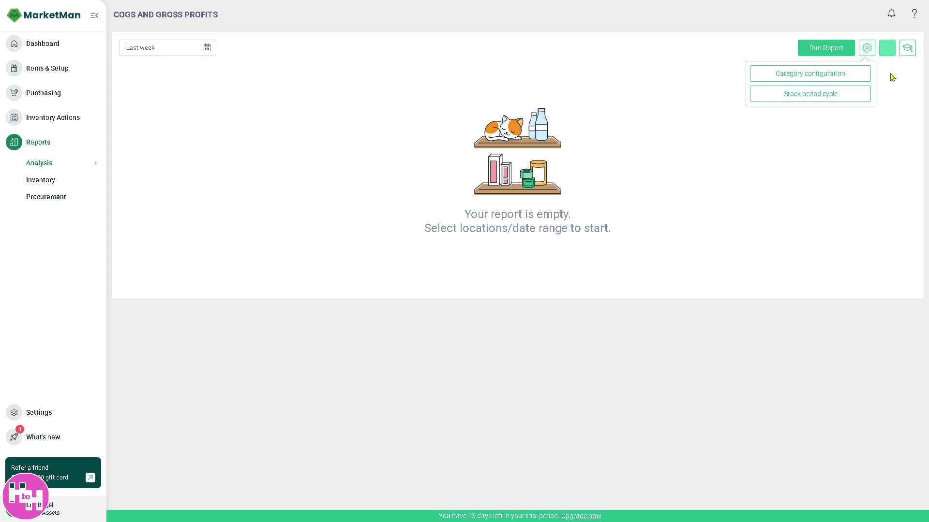
pyautogui.click(886, 48)
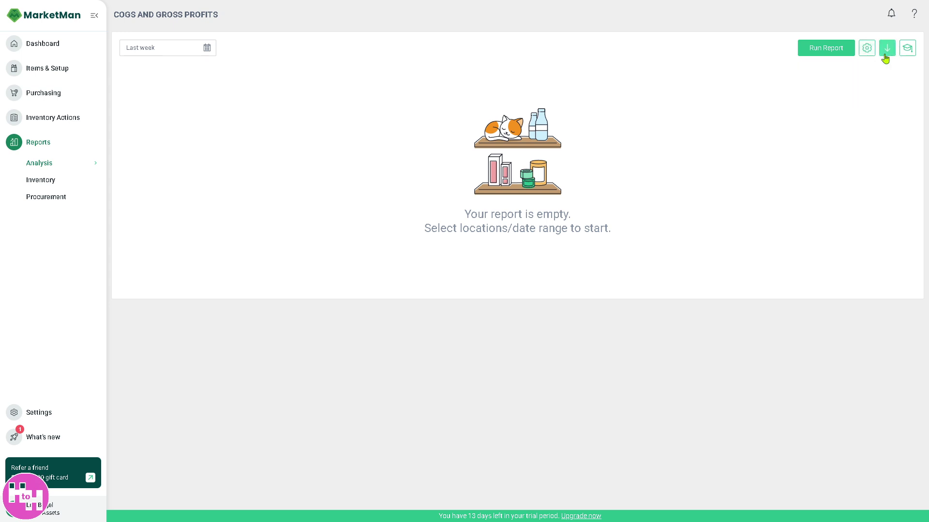
pyautogui.click(886, 56)
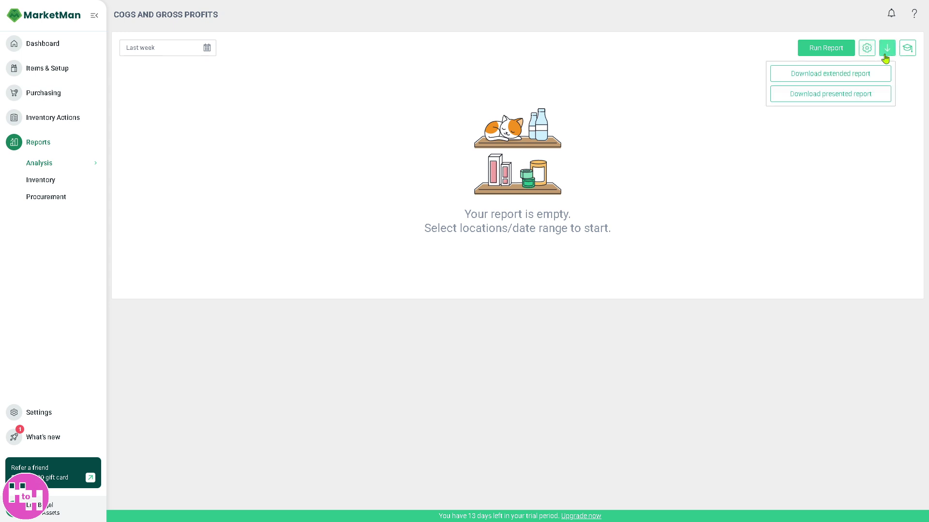
pyautogui.click(822, 99)
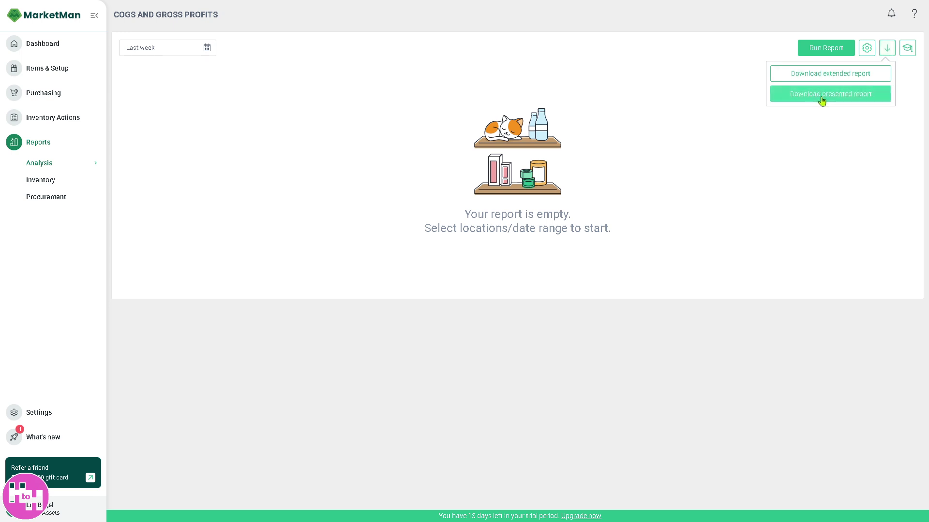
pyautogui.click(830, 51)
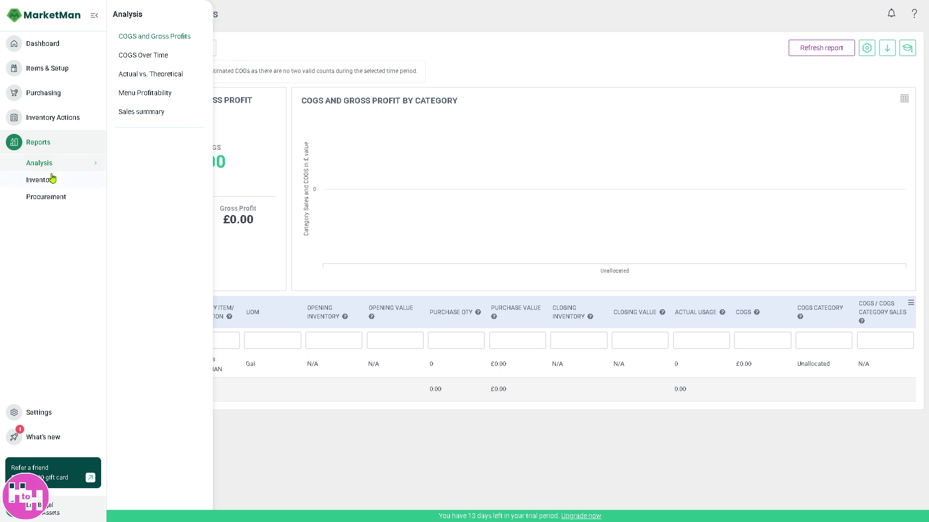
# Step: From the Inventory Count Value report, add a new inventory count dated 27/03/2025
pyautogui.moveTo(52, 179)
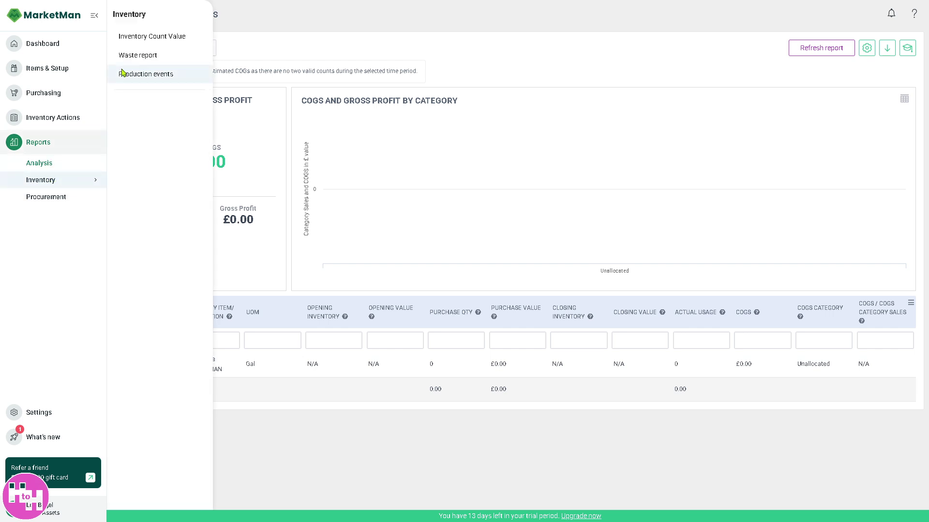
pyautogui.click(162, 38)
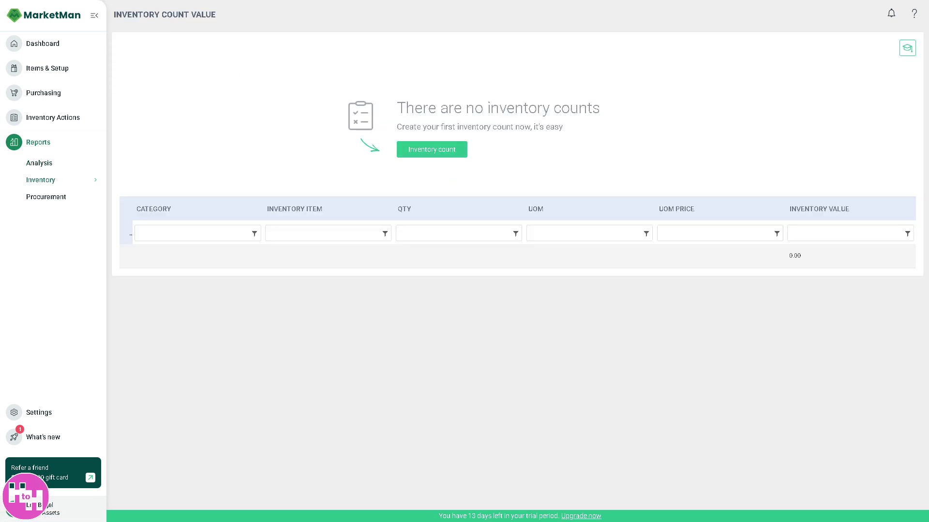
pyautogui.click(435, 153)
pyautogui.click(840, 51)
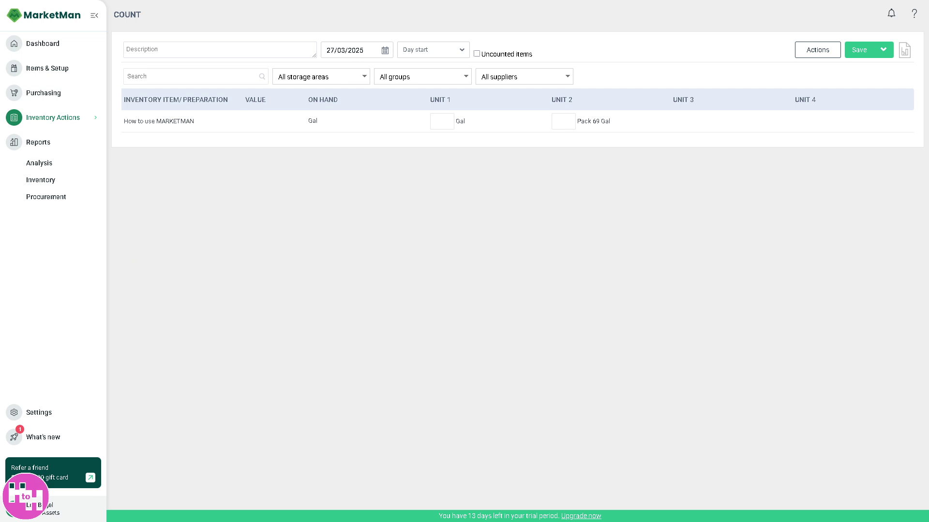
# Step: View the Procurement Price change report, then the Open orders report with the removed order
pyautogui.click(62, 202)
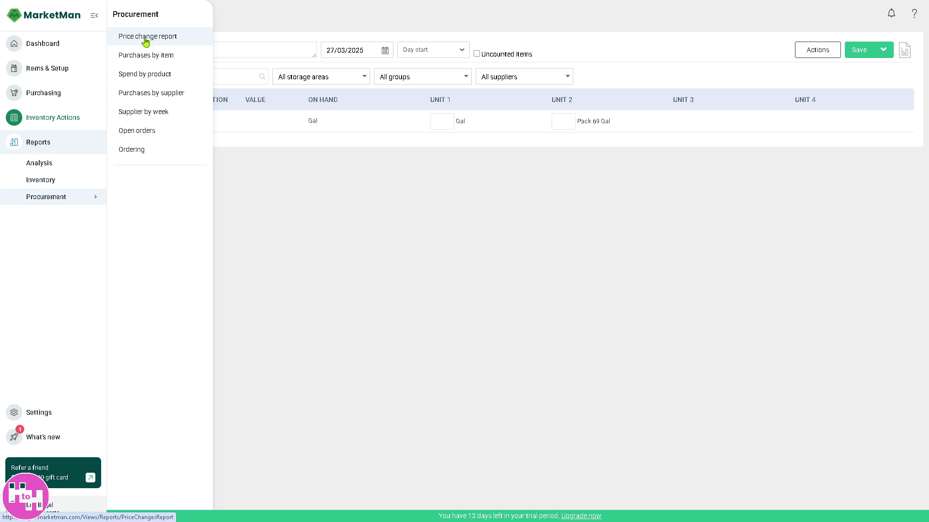
pyautogui.click(145, 42)
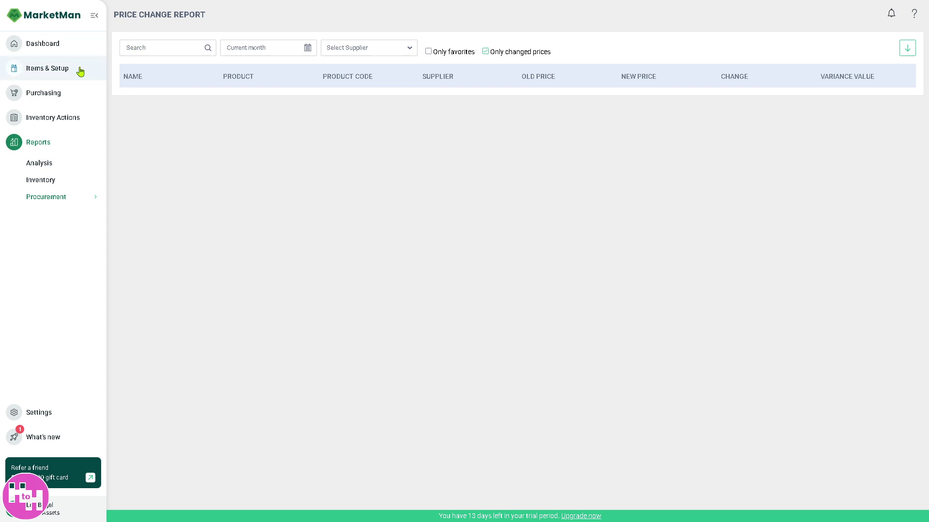
pyautogui.click(51, 201)
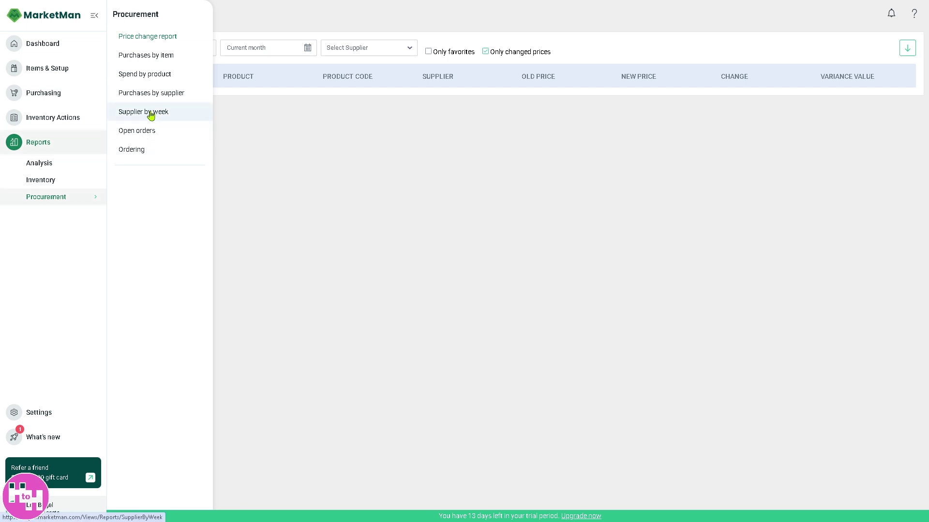
pyautogui.click(148, 140)
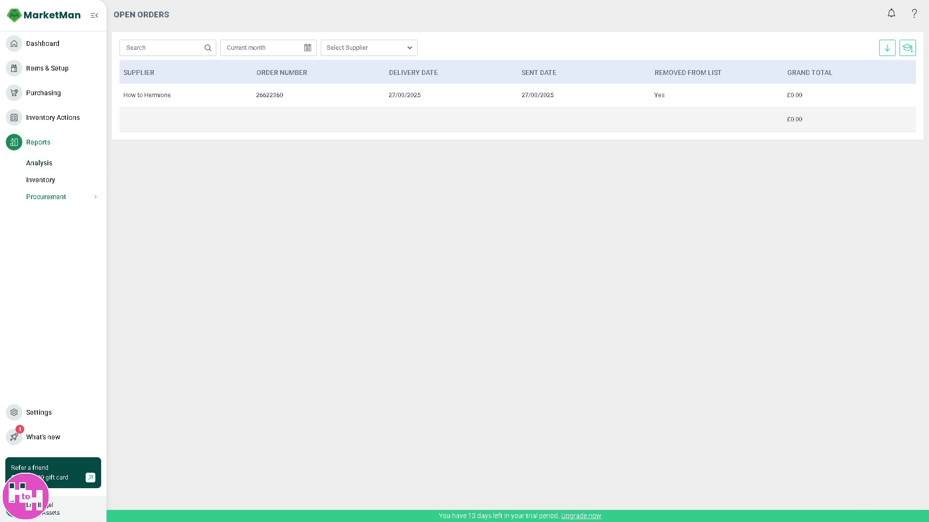
# Step: Copy the referral link from the Refer a friend offer and dismiss the dialog
pyautogui.click(90, 478)
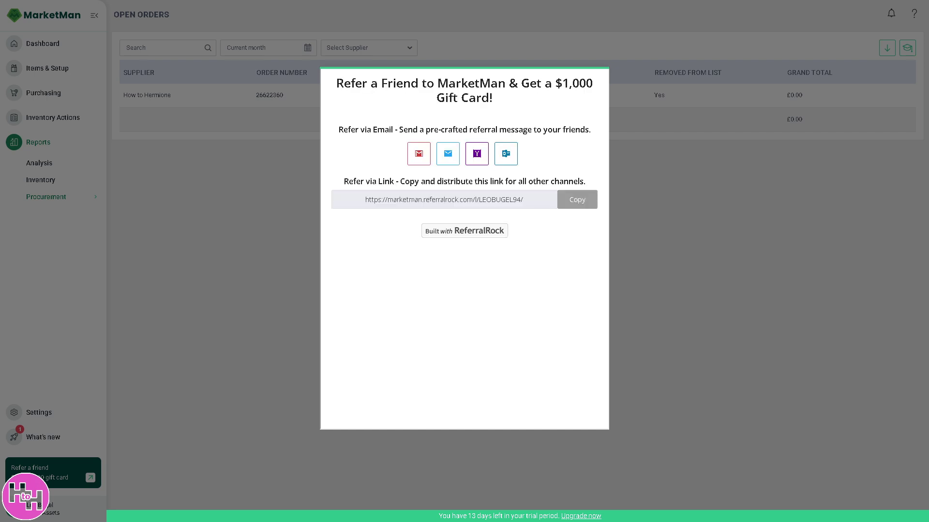
pyautogui.click(575, 202)
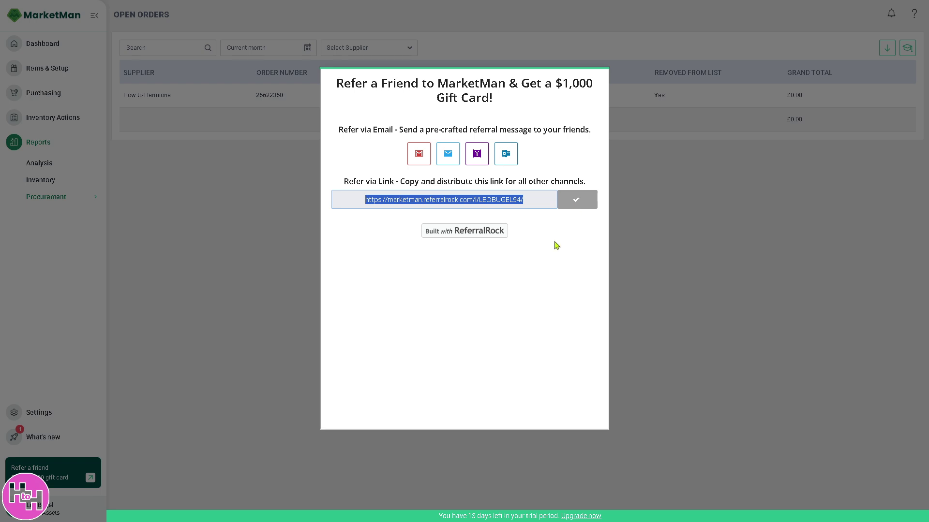
pyautogui.click(220, 220)
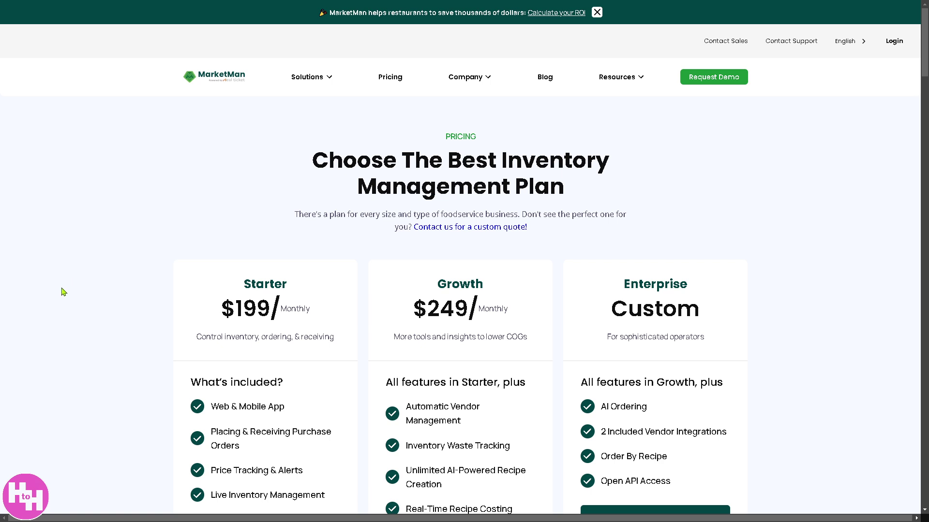
# Step: Scroll the pricing page to compare the Starter ($199), Growth ($249) and Enterprise plans
pyautogui.scroll(-2, 60, 295)
pyautogui.scroll(1, 59, 297)
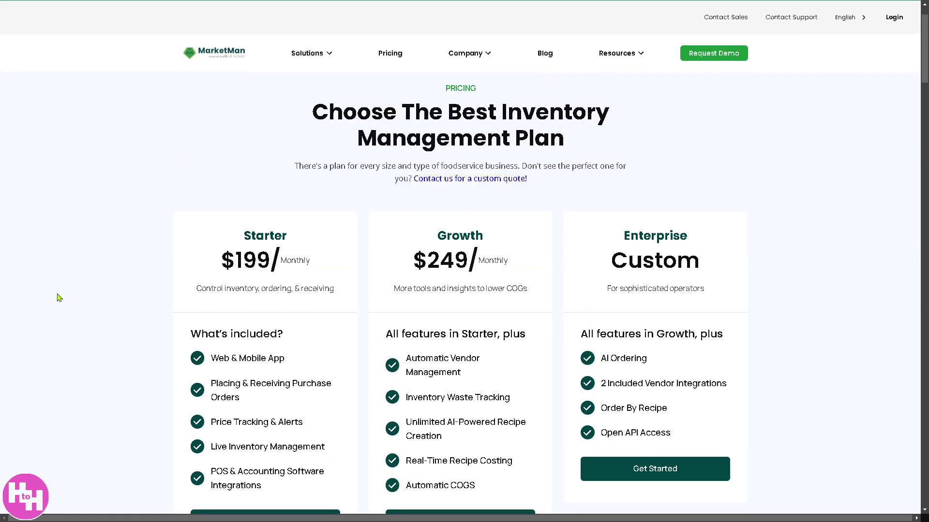
pyautogui.scroll(-2, 59, 297)
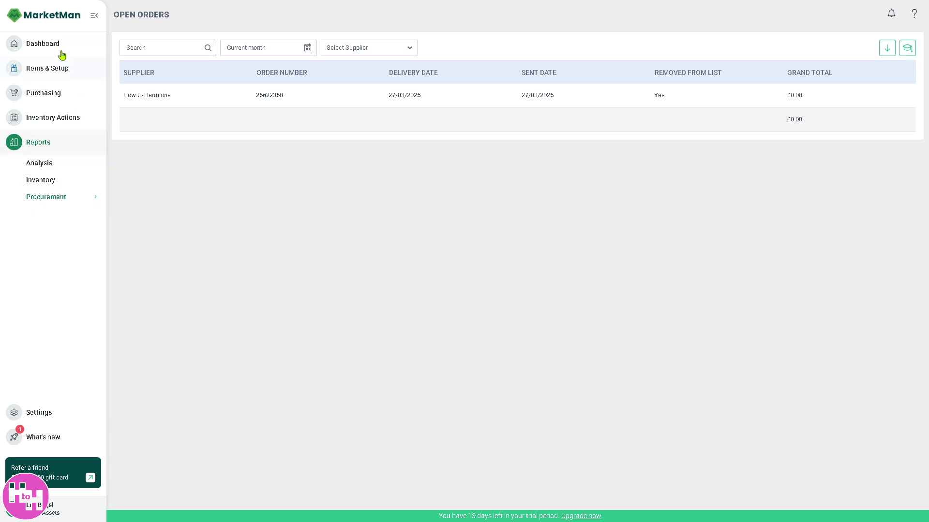
# Step: Switch to the Dashboard from the left sidebar
pyautogui.click(43, 47)
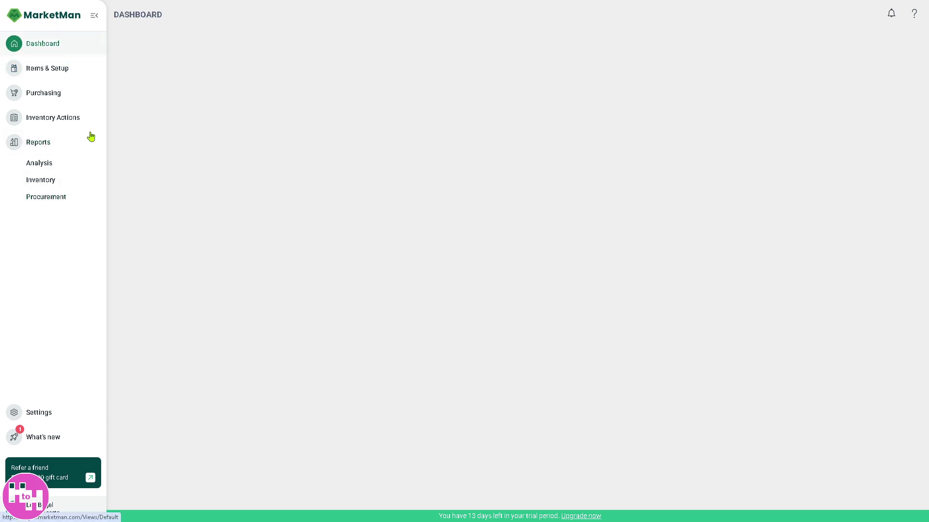